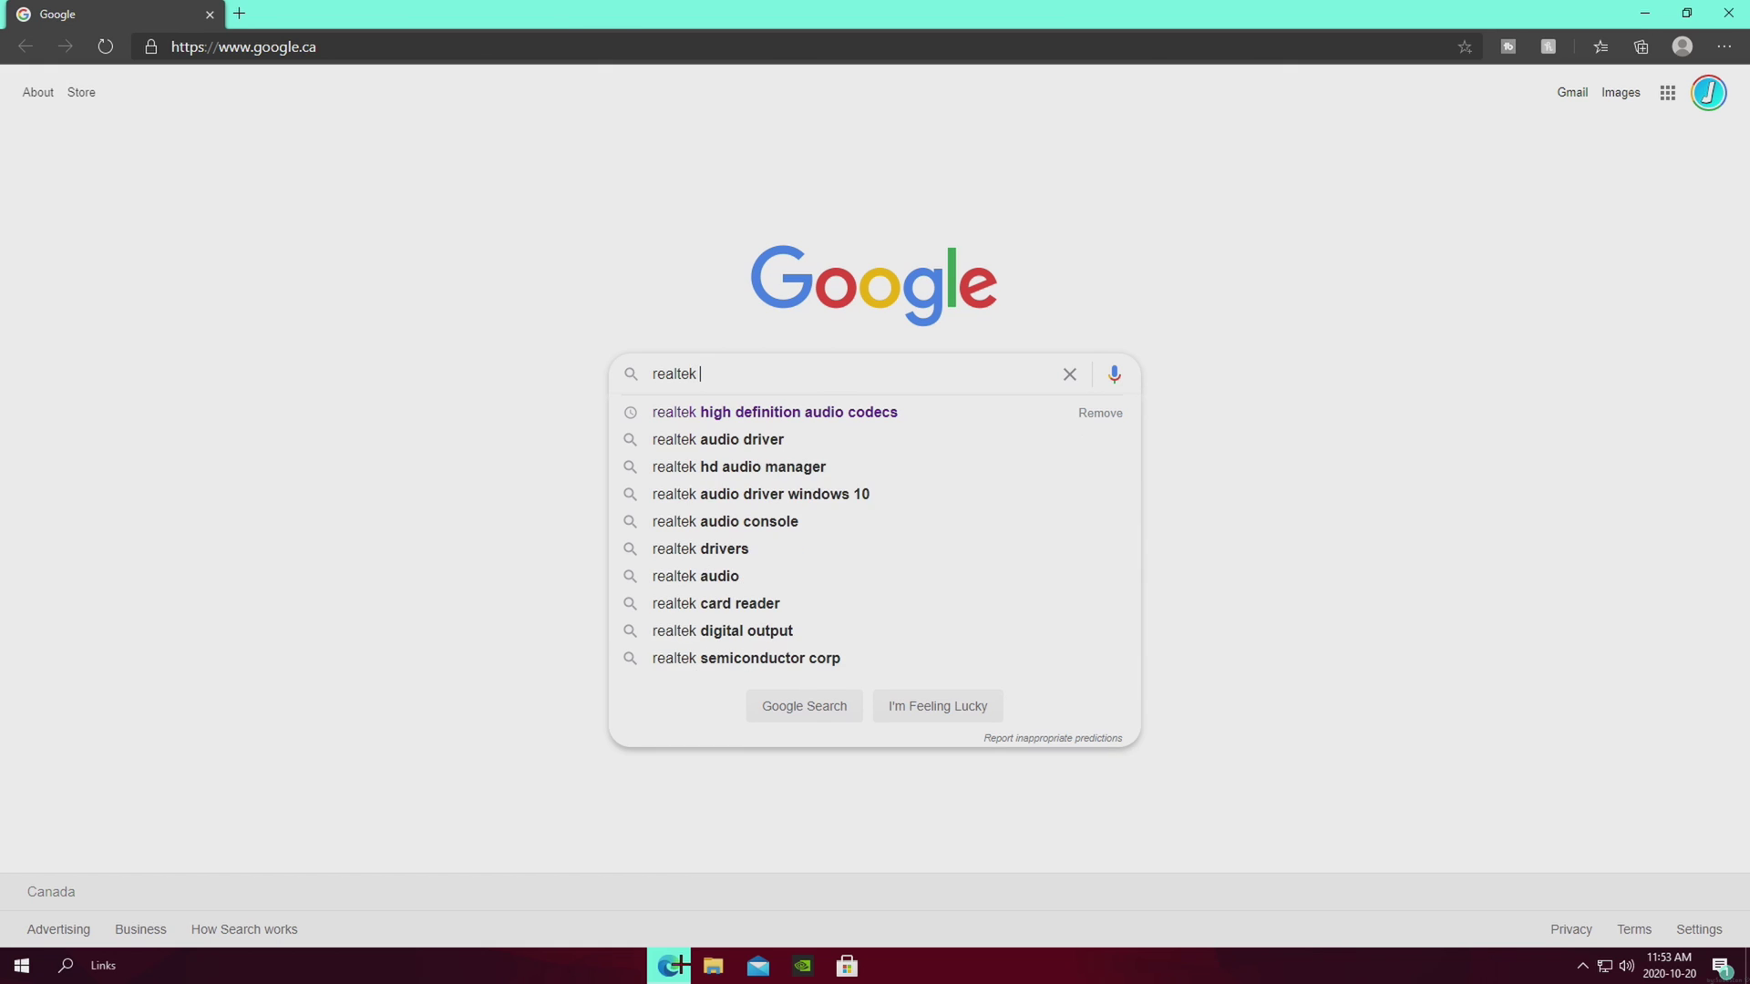
left_click(876, 412)
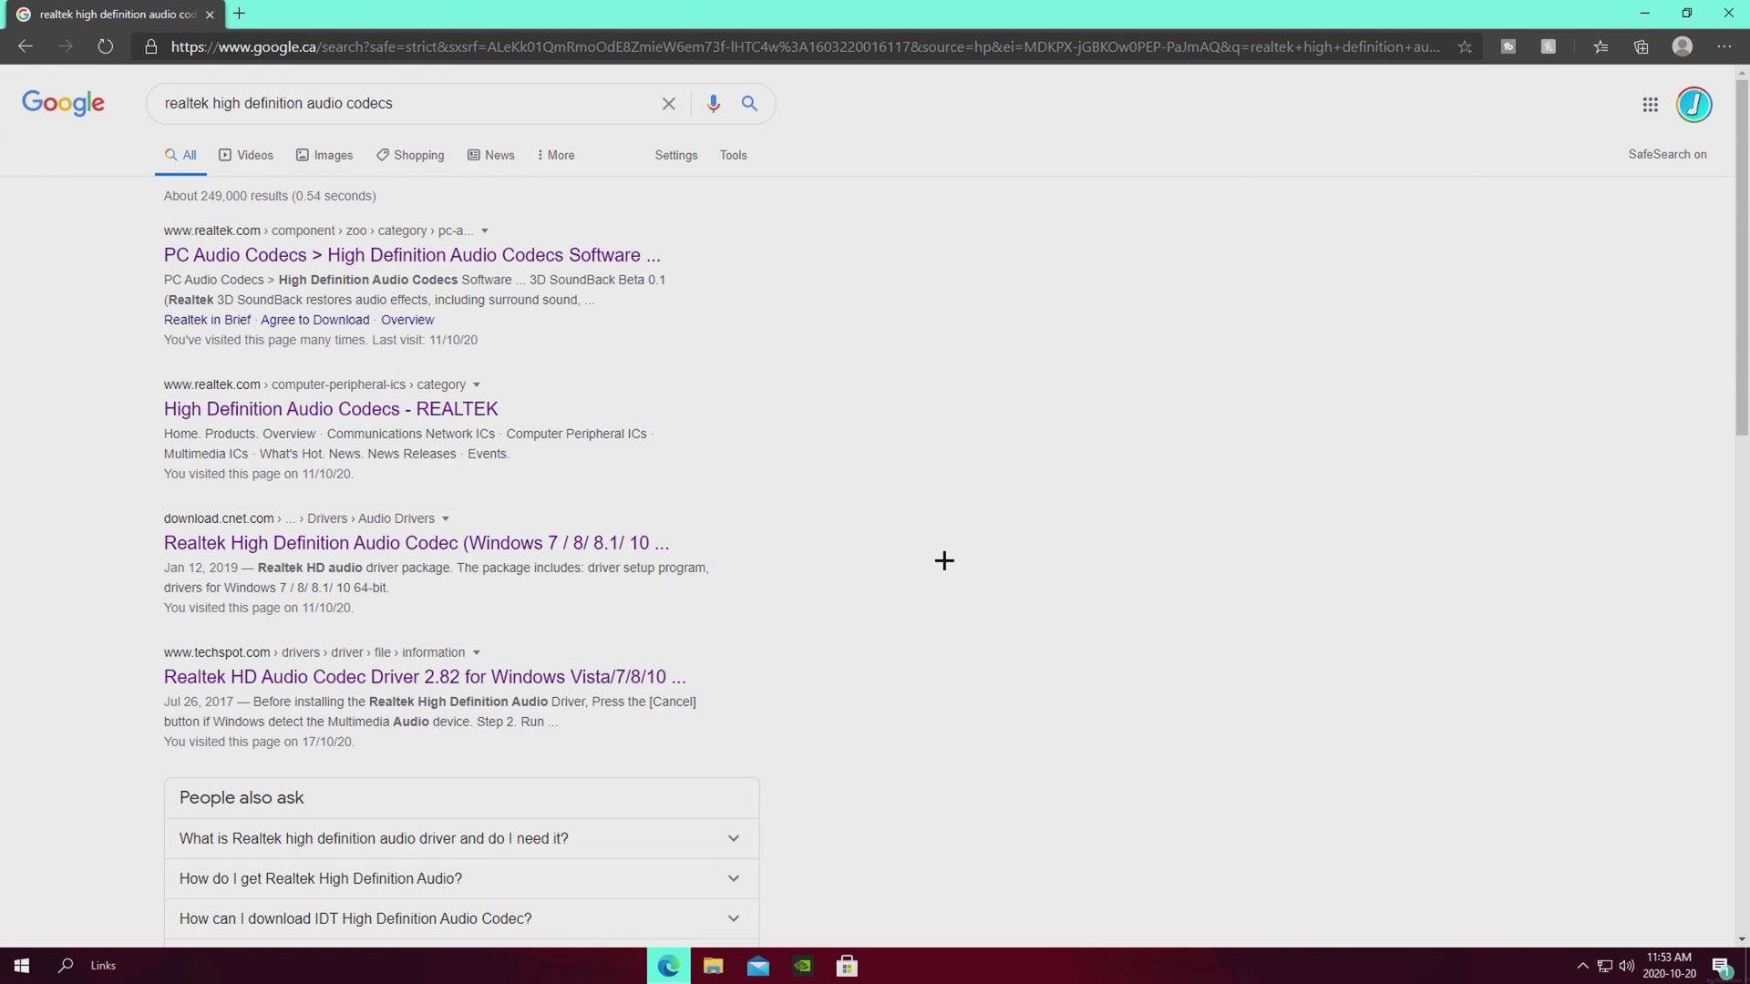
left_click(1646, 13)
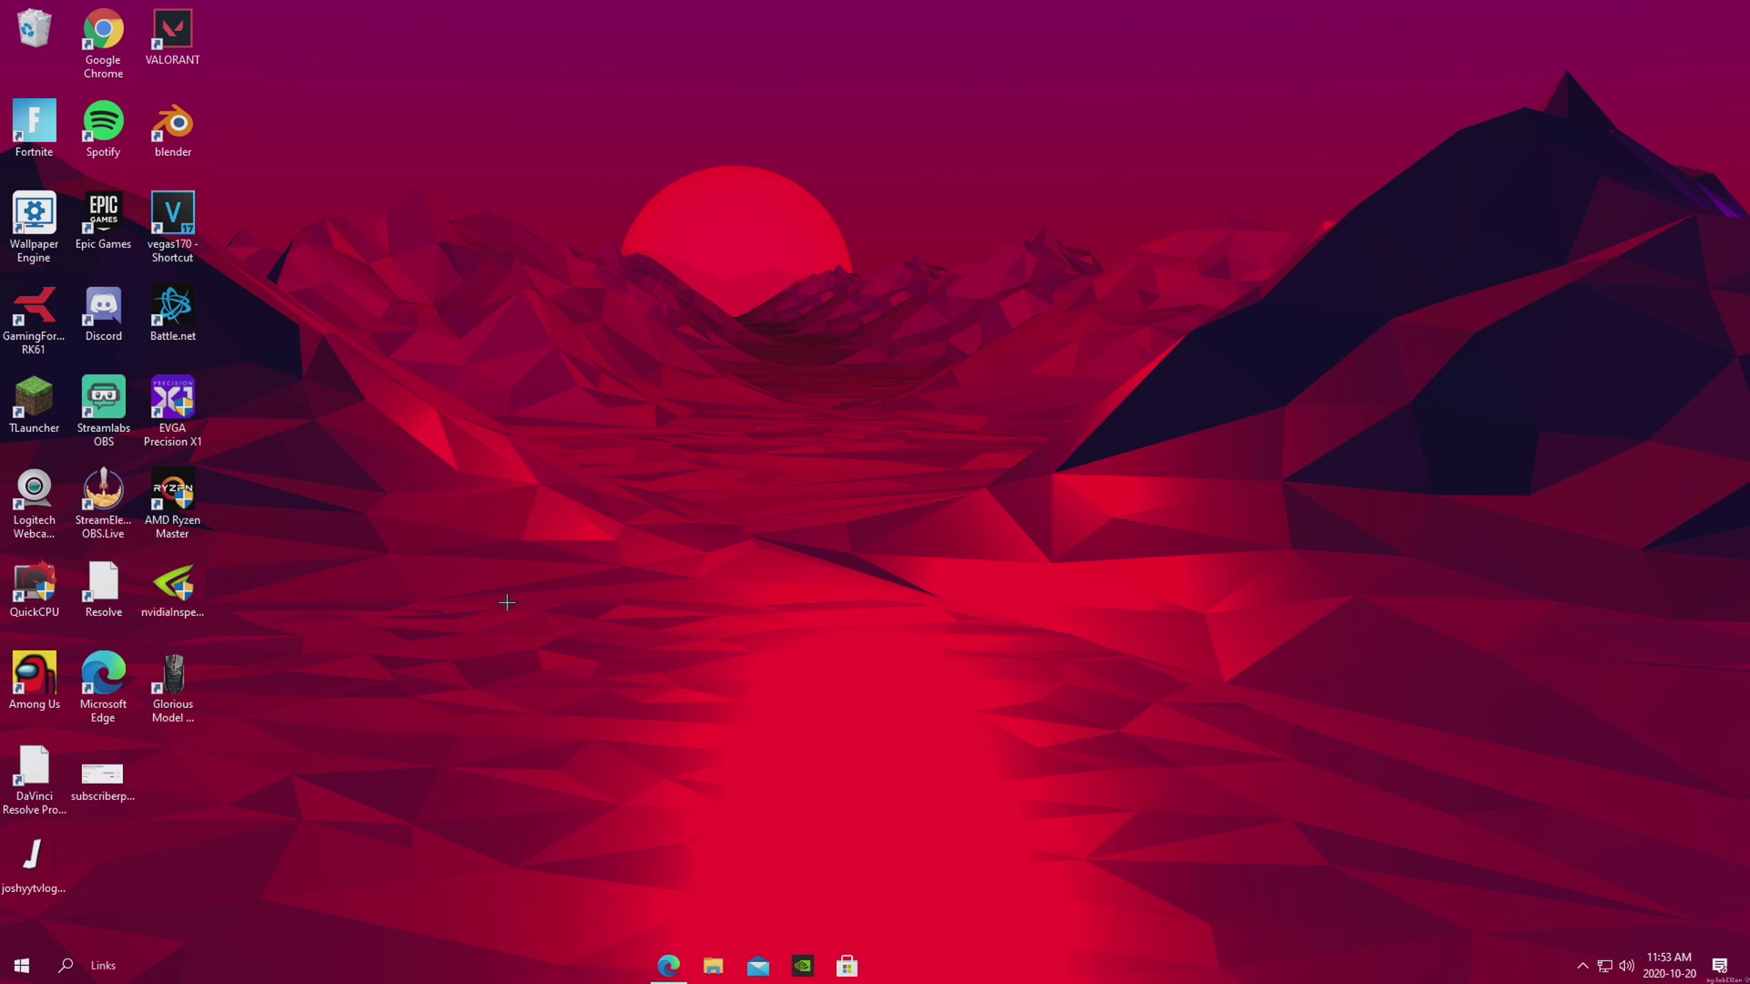
left_click(670, 966)
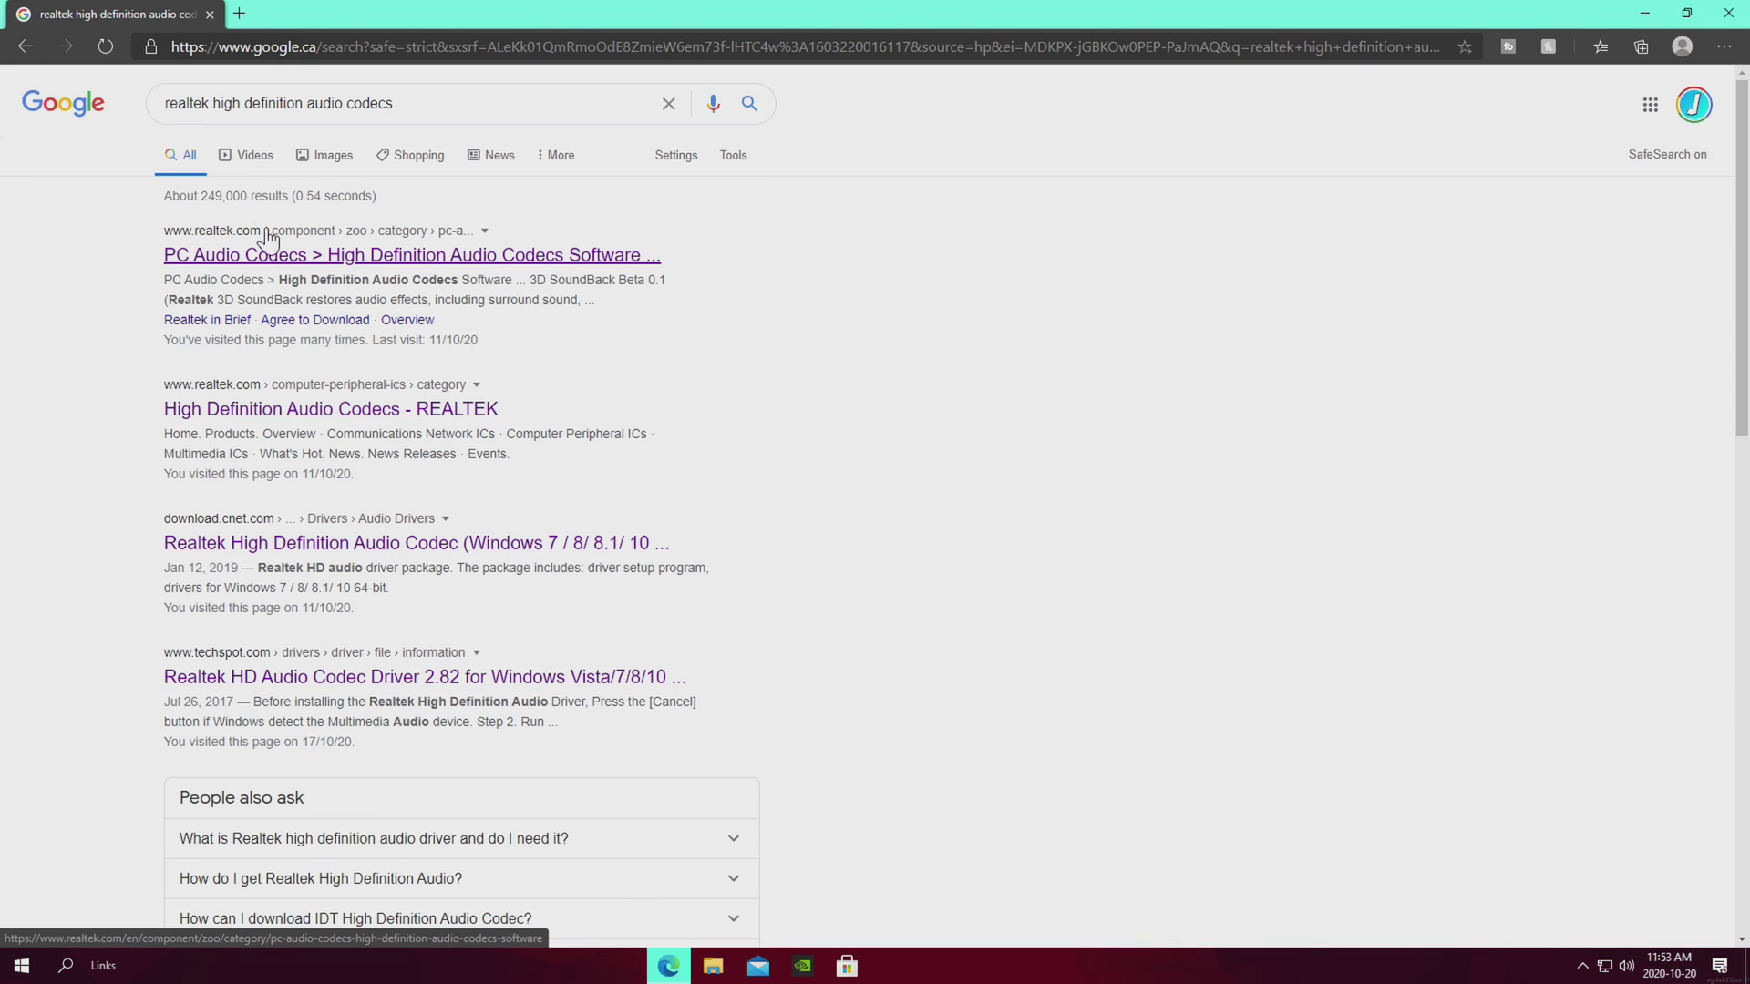
left_click(285, 261)
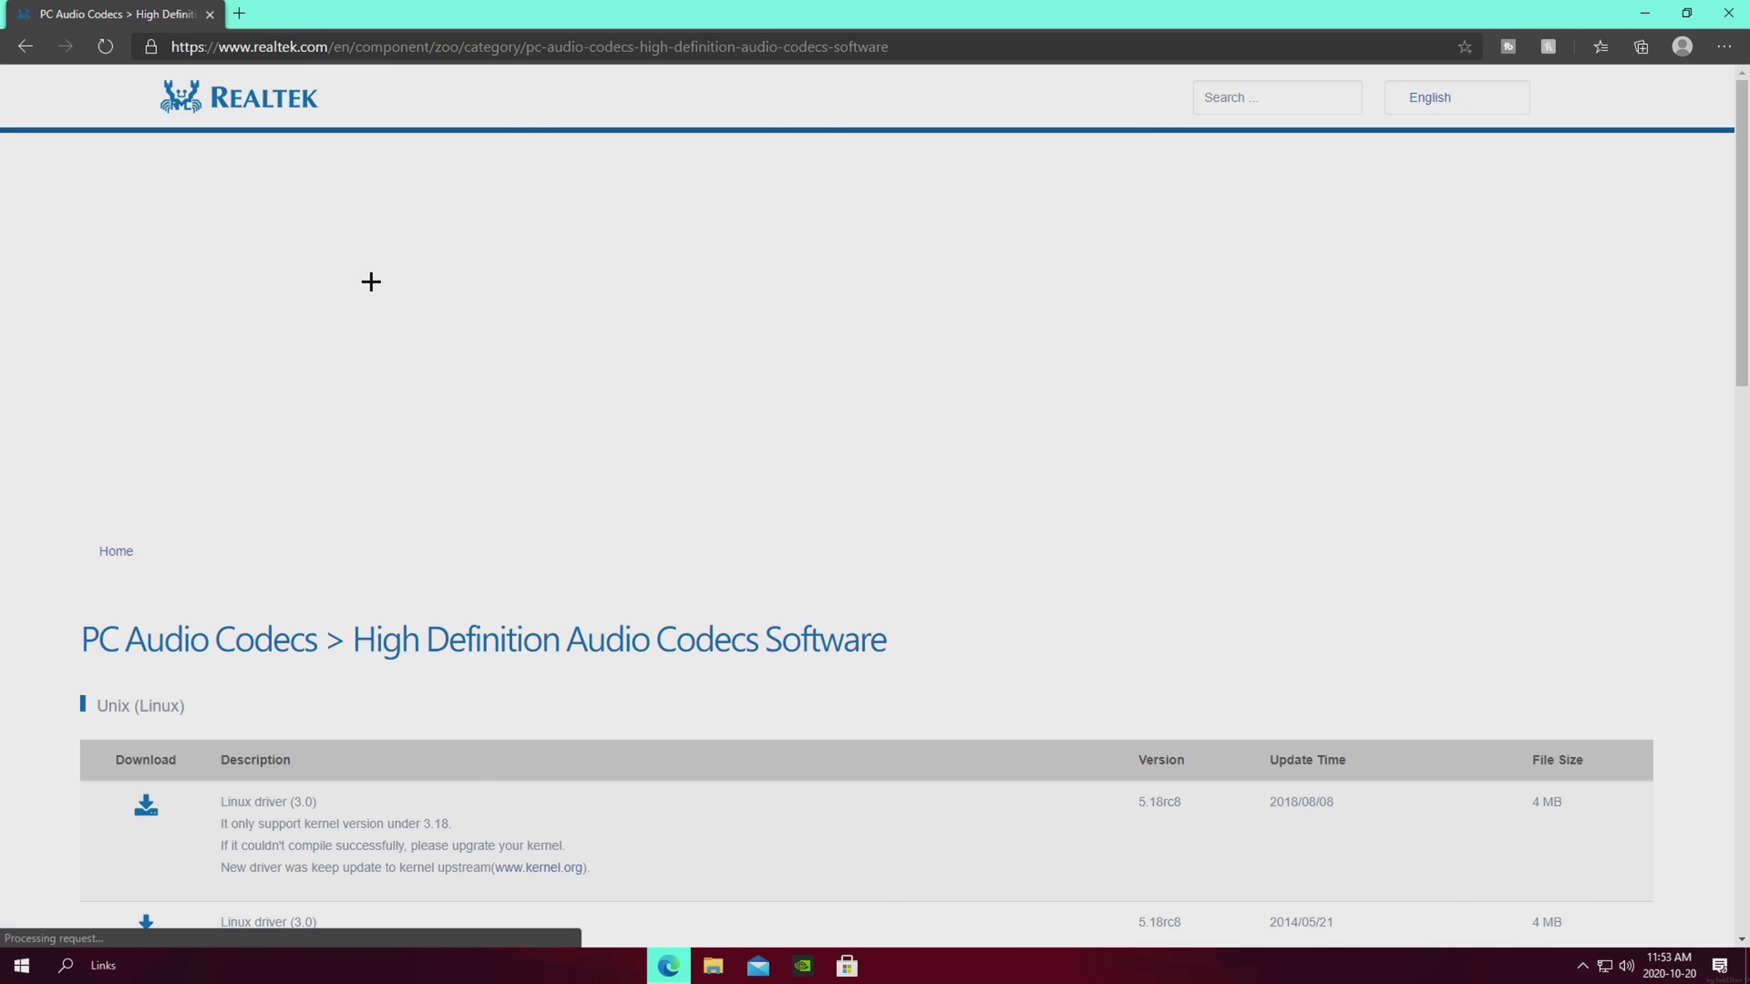
Locate the 64bits Vista, Windows7, Windows8, Windows8.1, Windows10 executable driver in the Windows downloads, then close the page
scroll(430, 400, "down", 3)
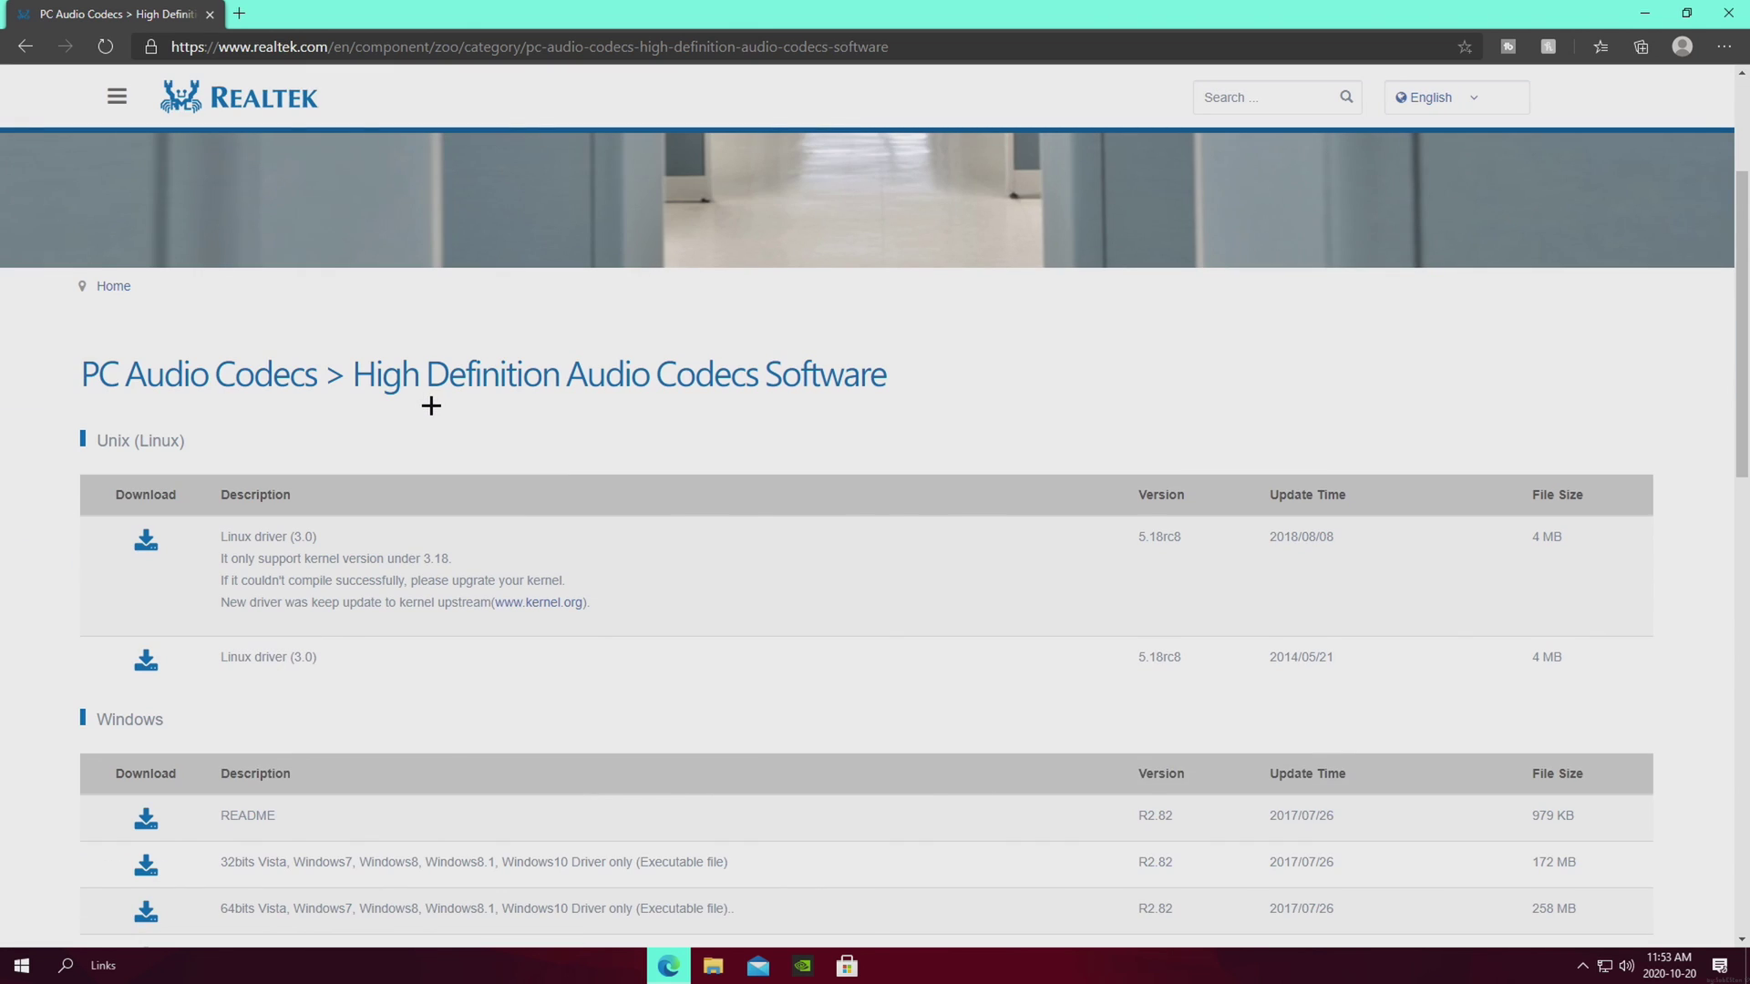
scroll(432, 405, "down", 3)
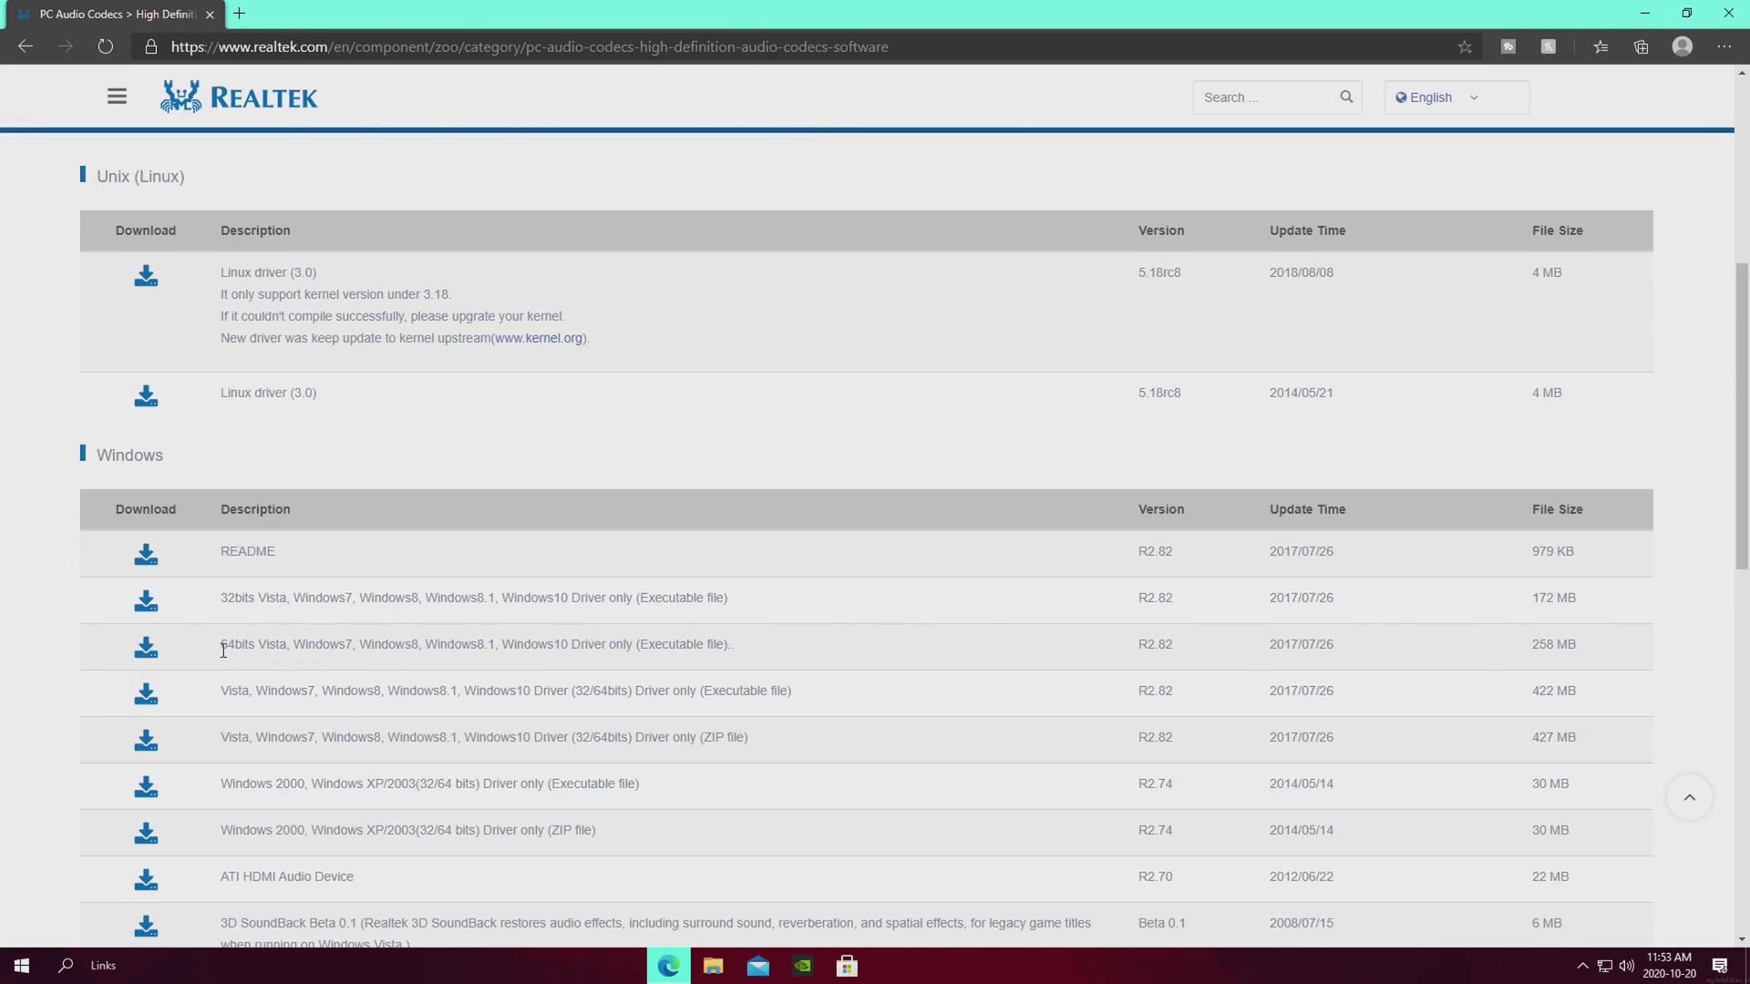
mouse_move(224, 650)
left_mouse_down()
mouse_move(1124, 696)
mouse_move(988, 645)
mouse_move(383, 635)
mouse_move(756, 663)
mouse_move(734, 637)
mouse_move(183, 617)
mouse_move(208, 634)
left_mouse_up()
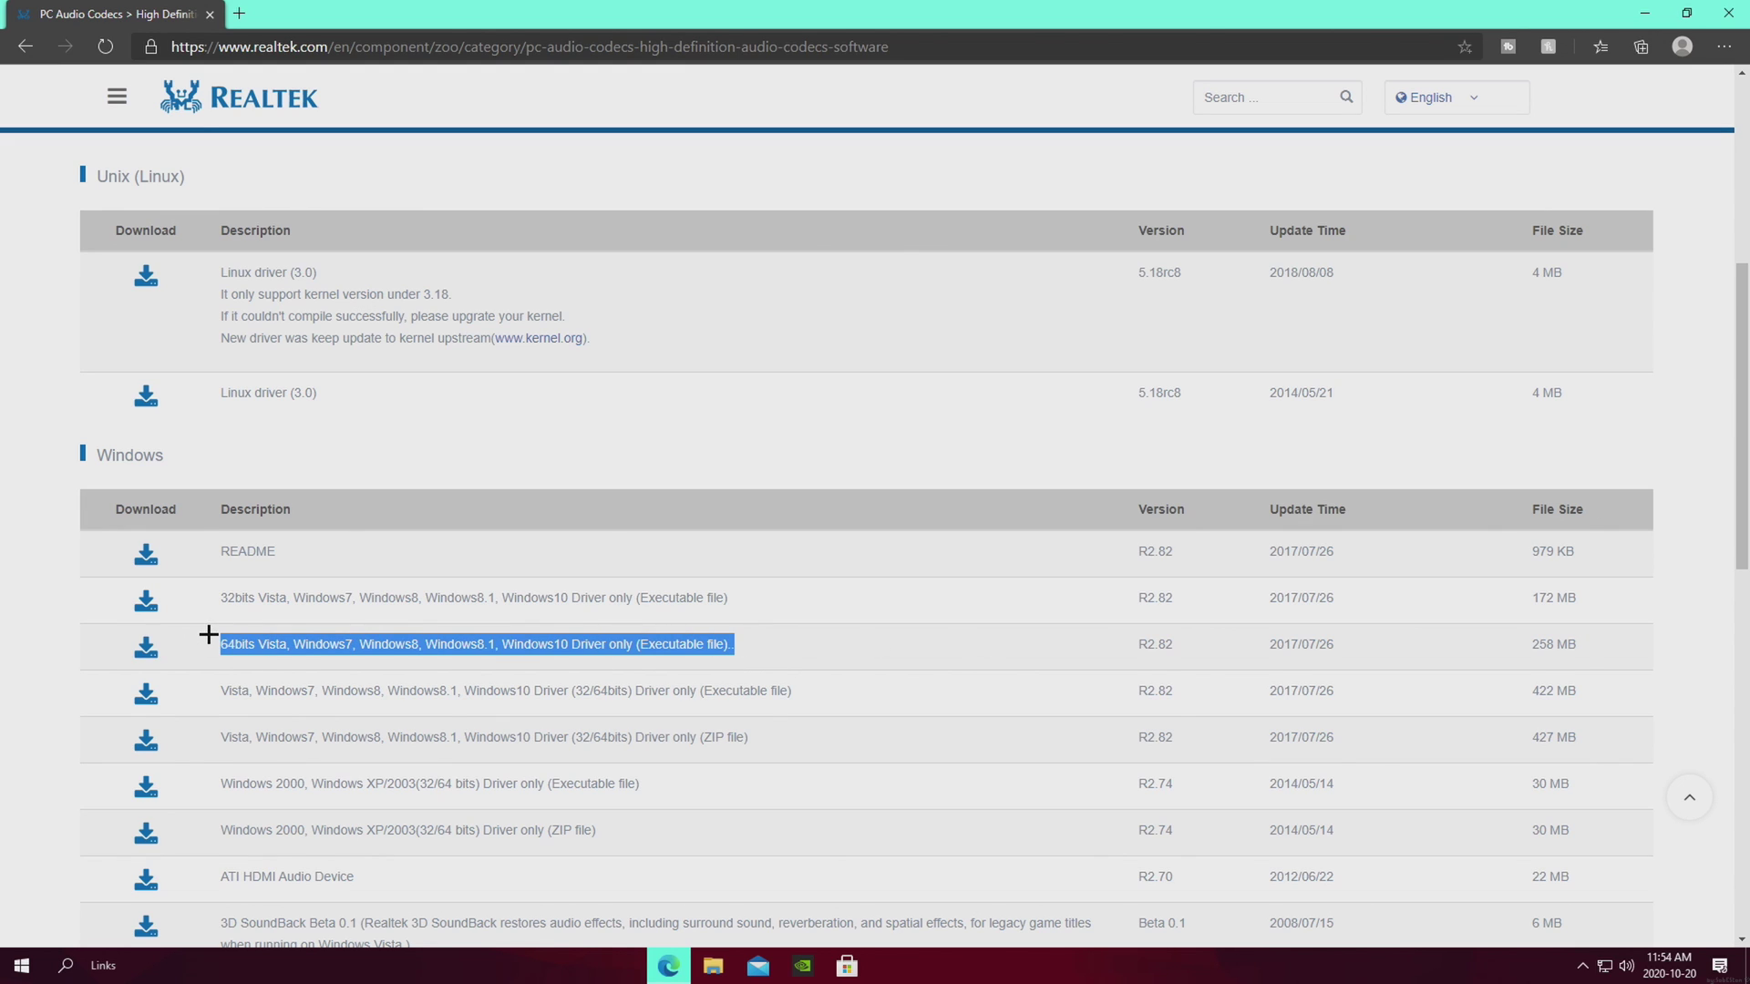
left_click(221, 640)
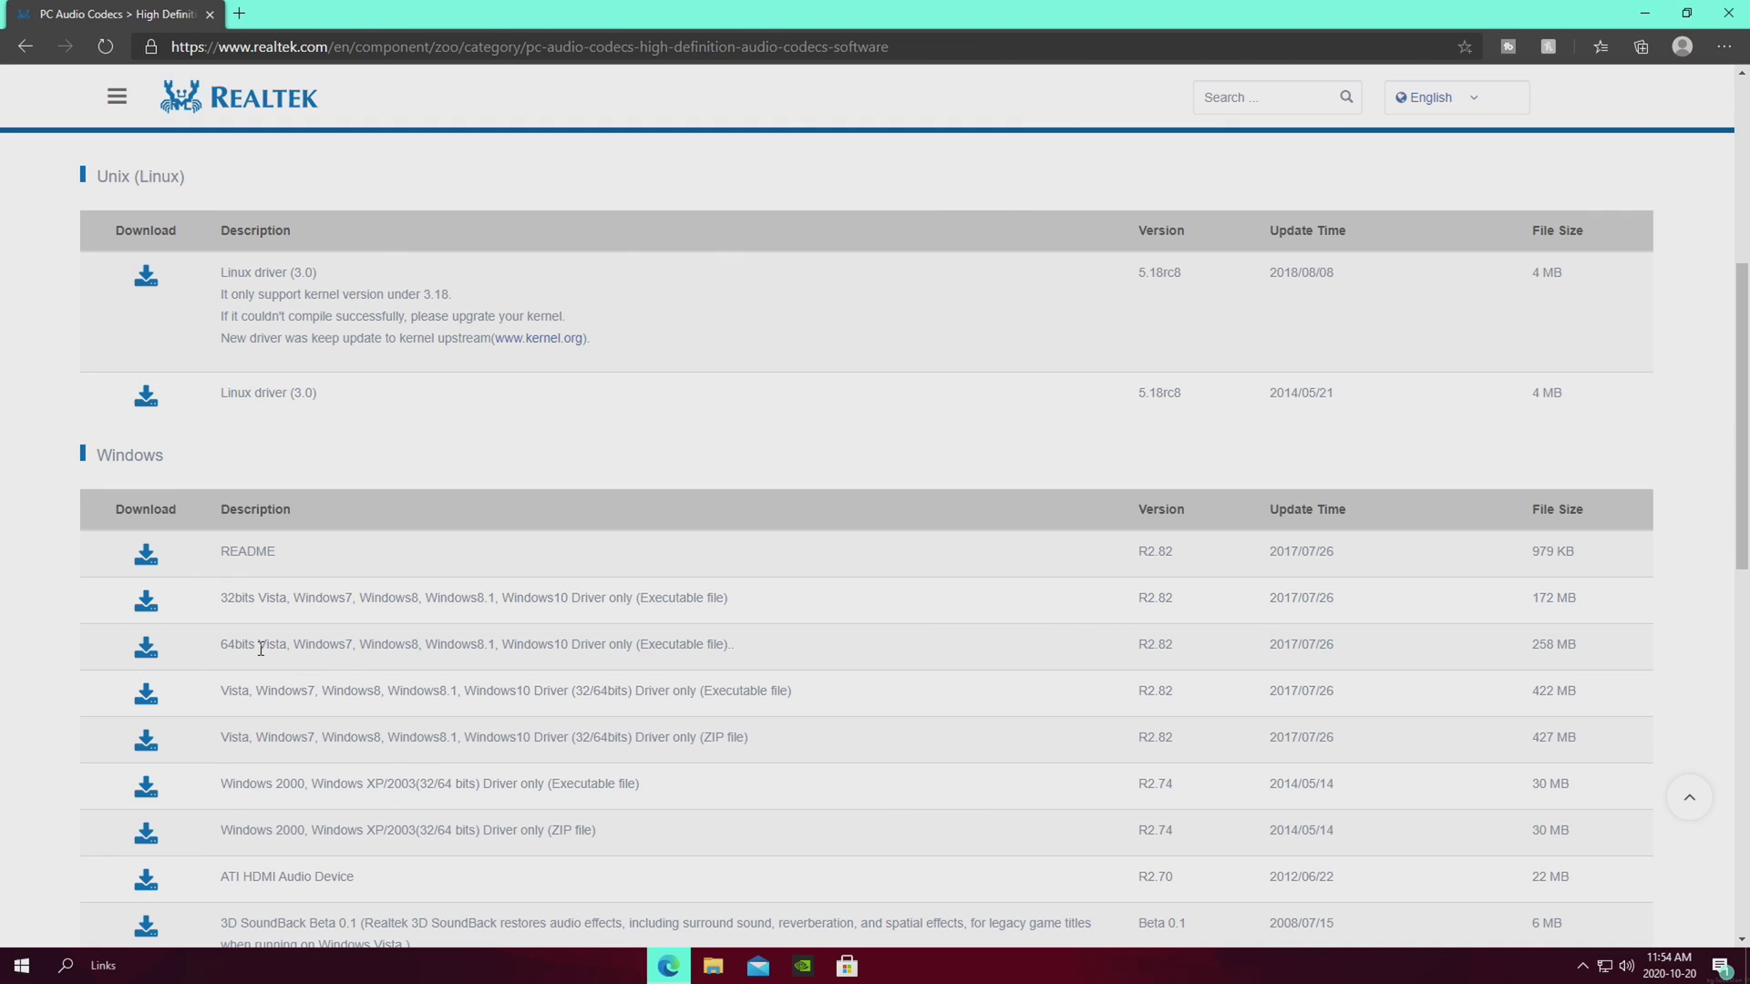
left_click(211, 13)
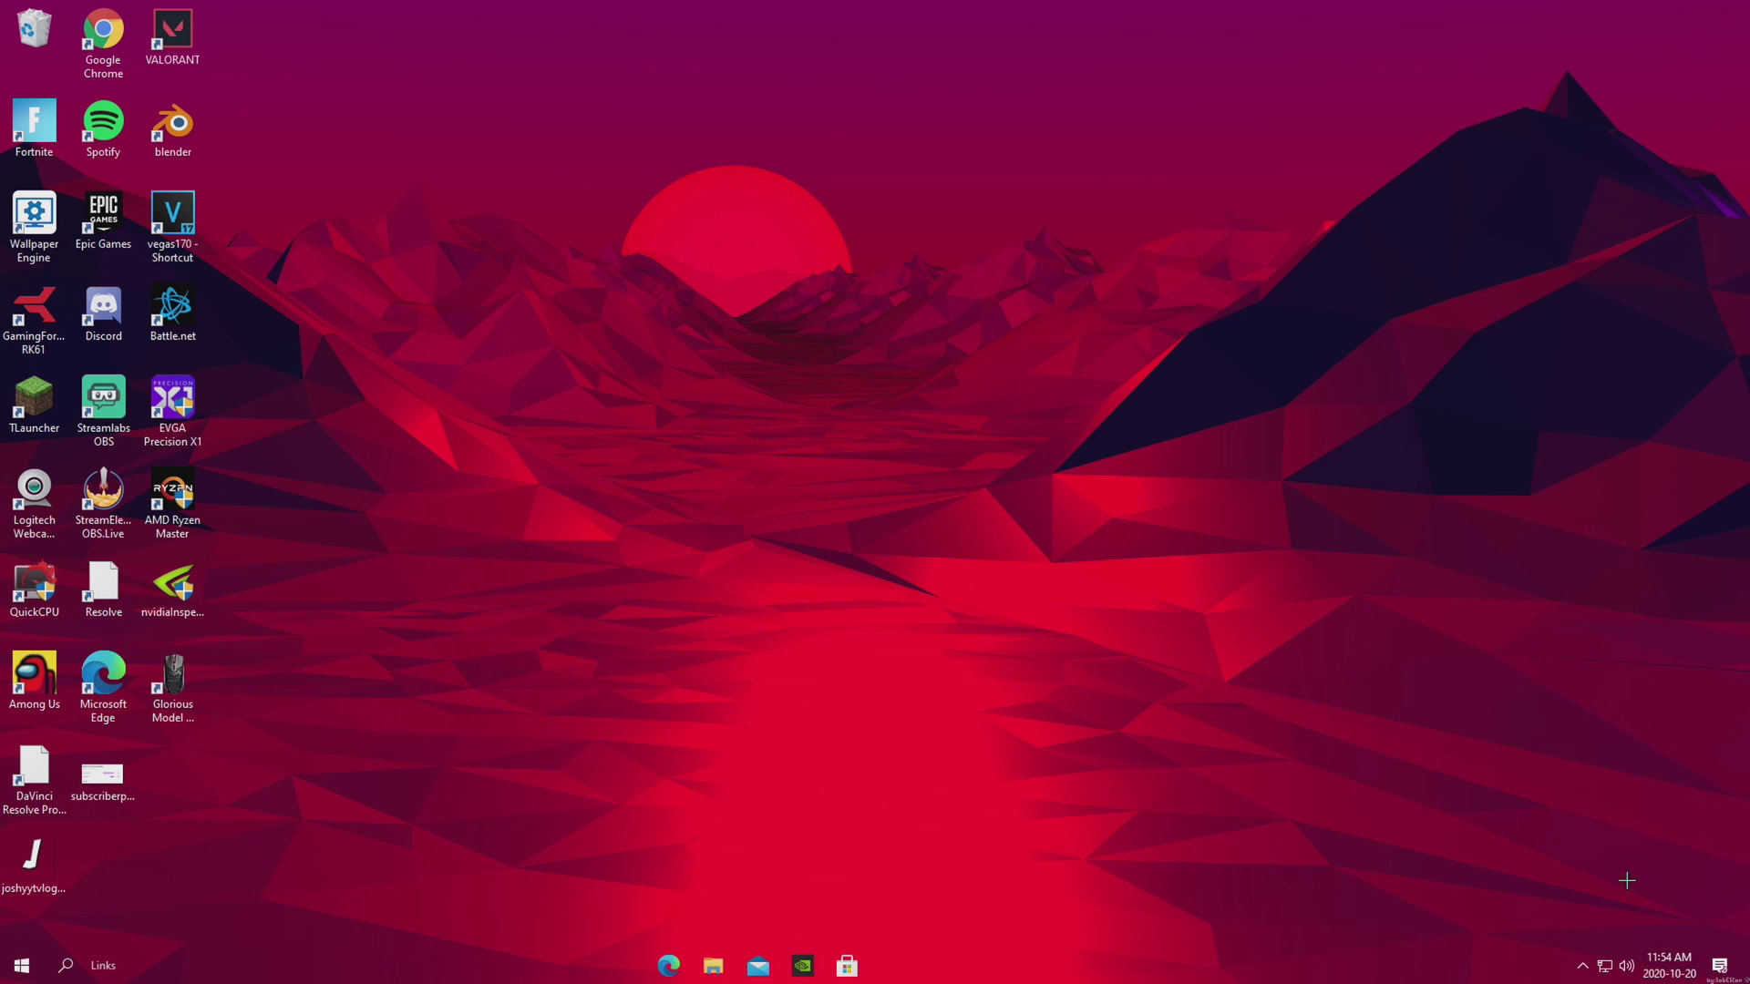
Open the Windows sound settings and bring up the recording devices in the Sound Control Panel
right_click(1627, 971)
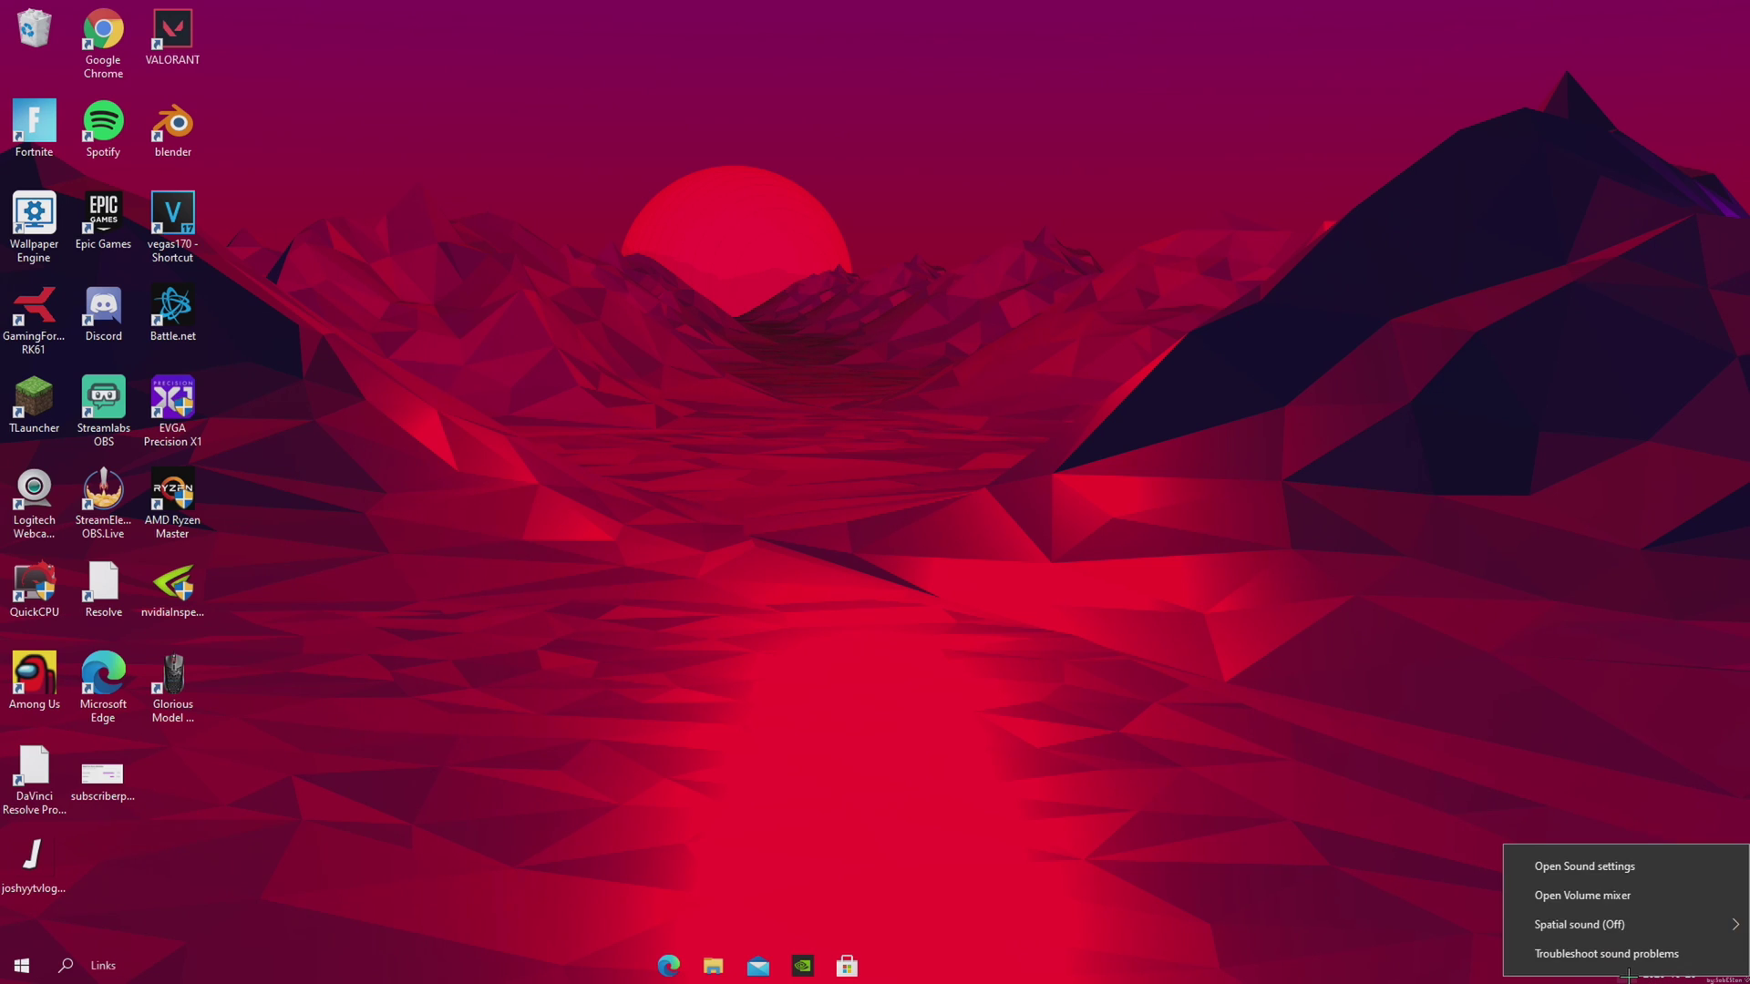
left_click(1594, 867)
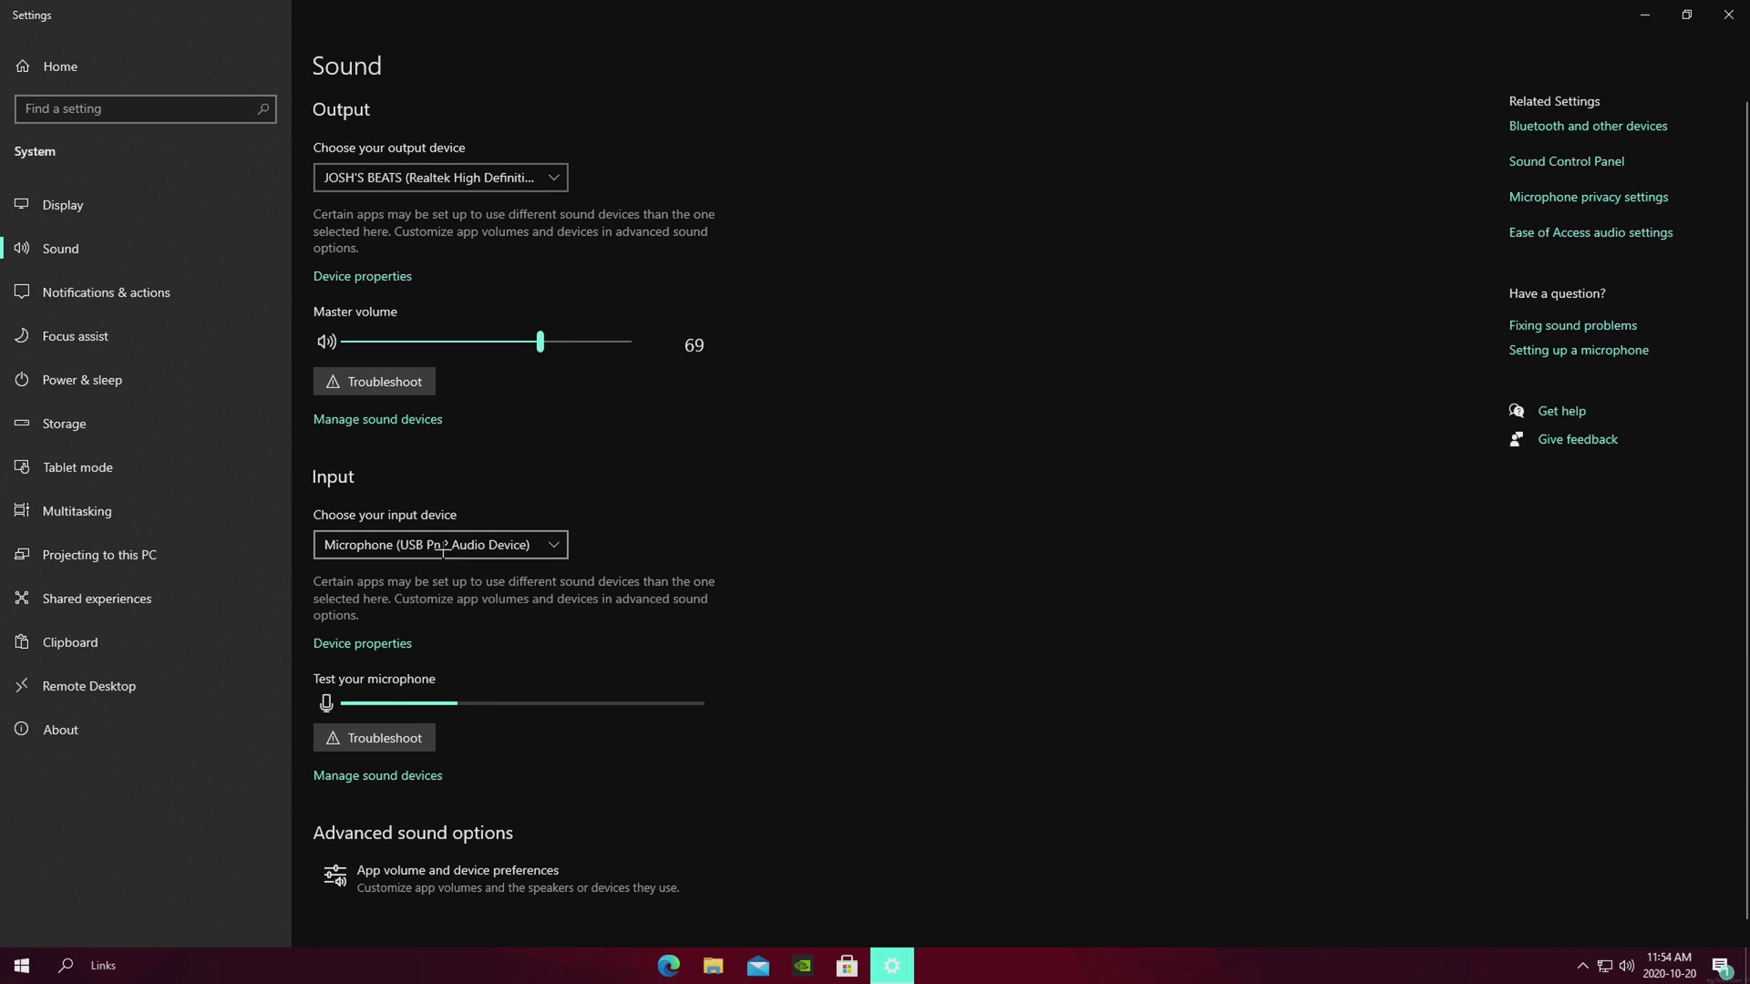
left_click(1529, 171)
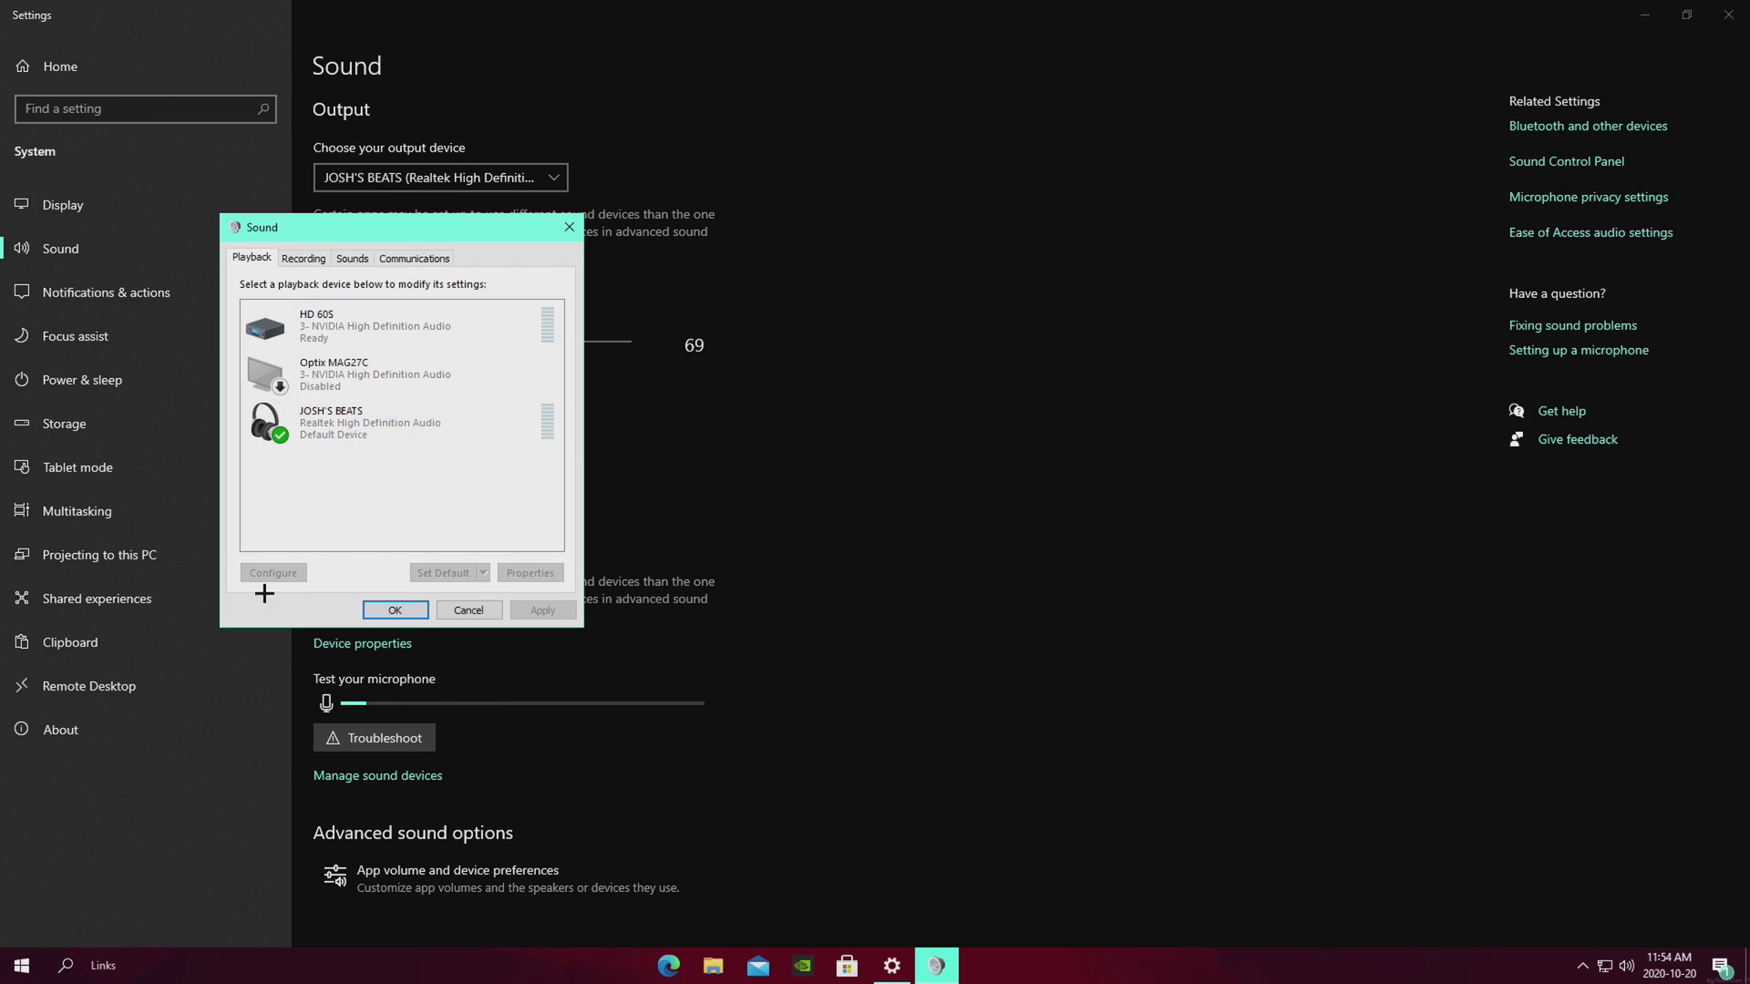
left_click(297, 263)
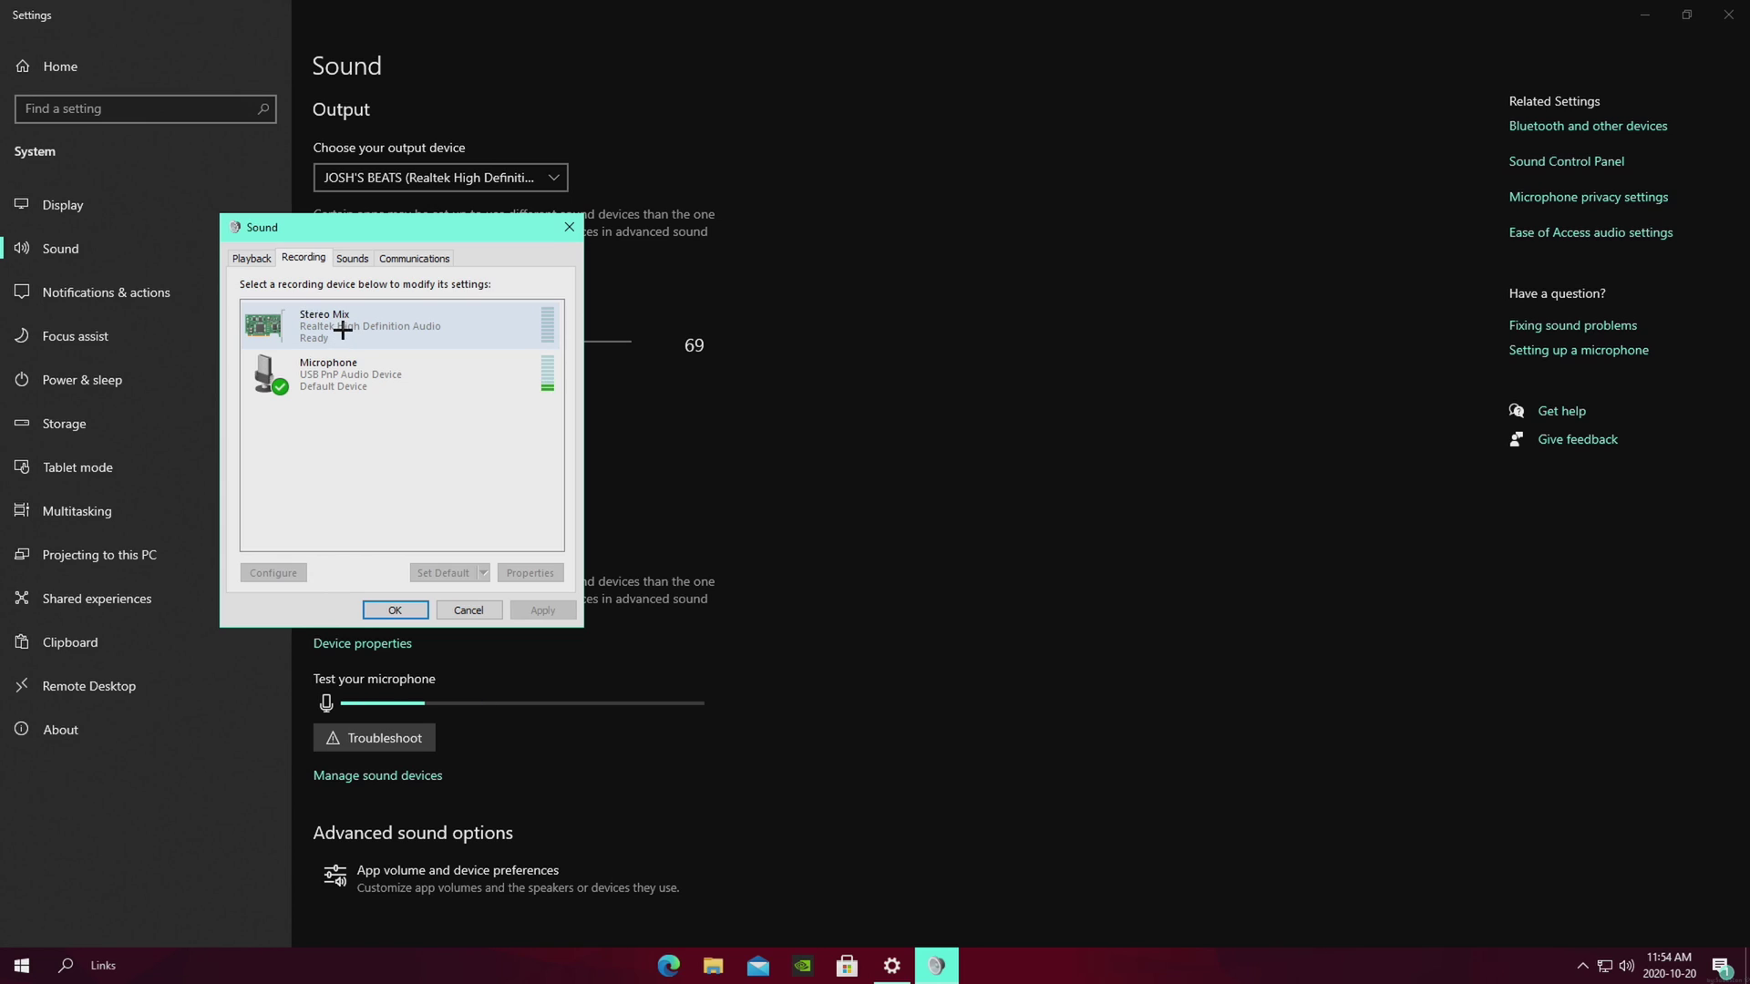
Check the Show Disabled Devices option for the recording devices and the available commands for Stereo Mix
right_click(392, 441)
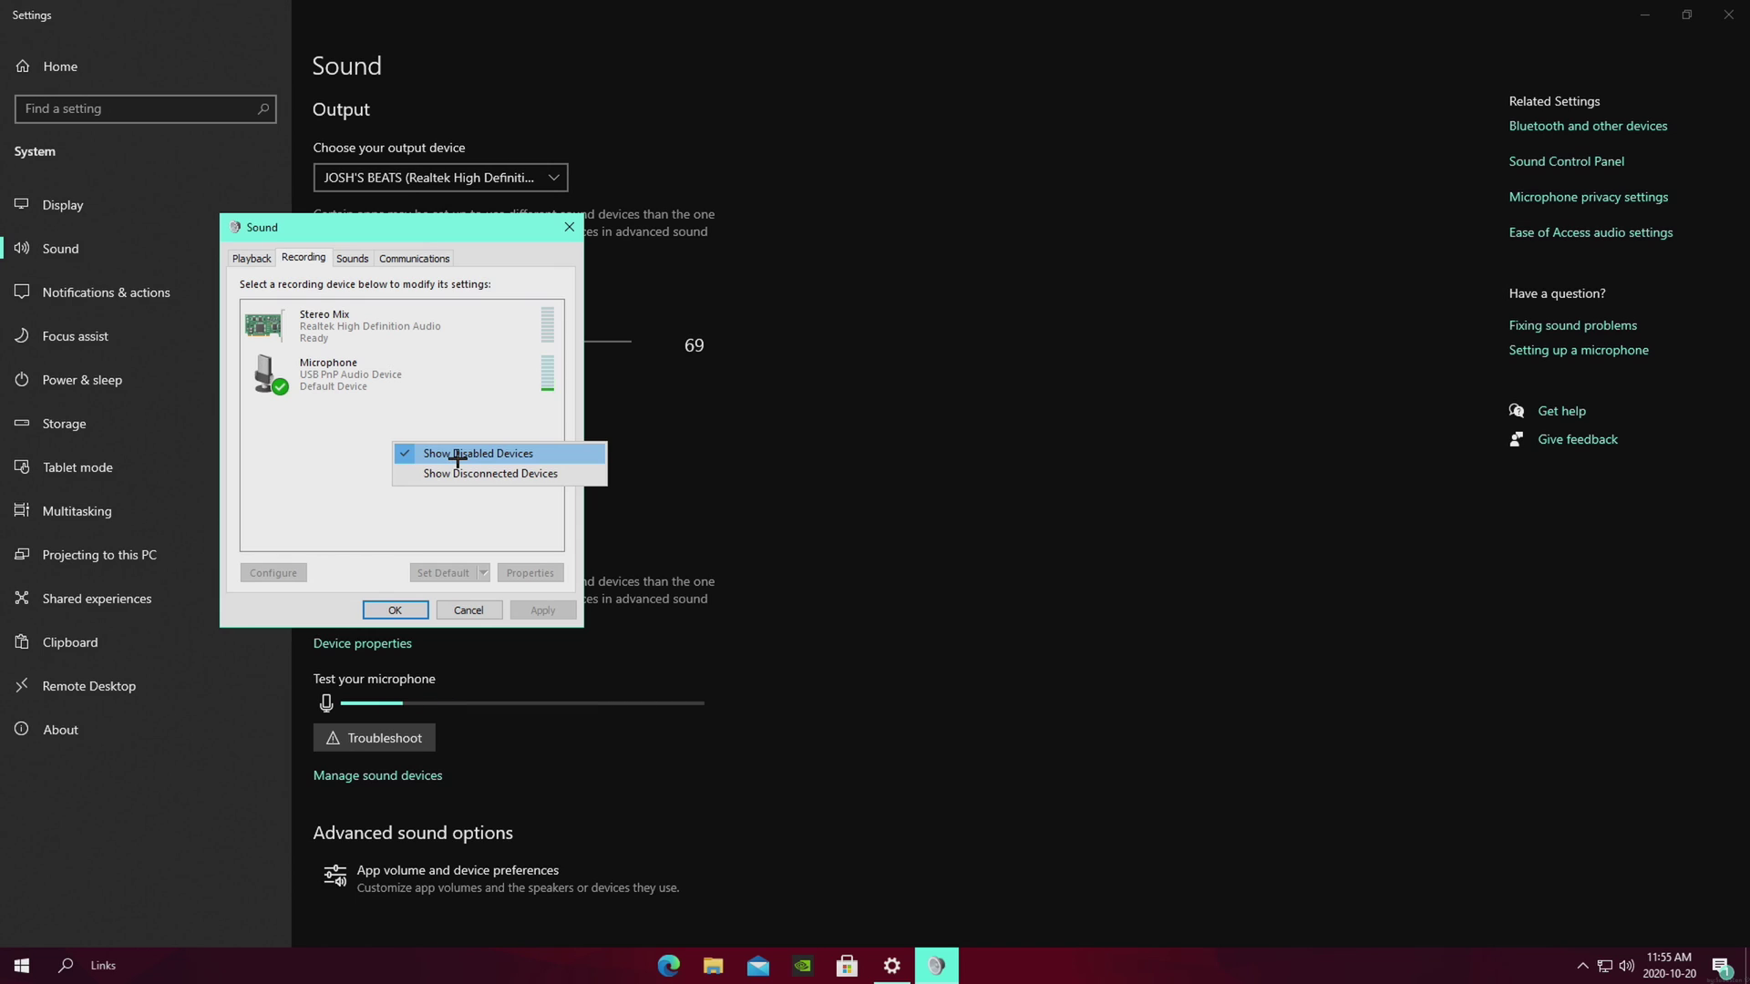
left_click(351, 333)
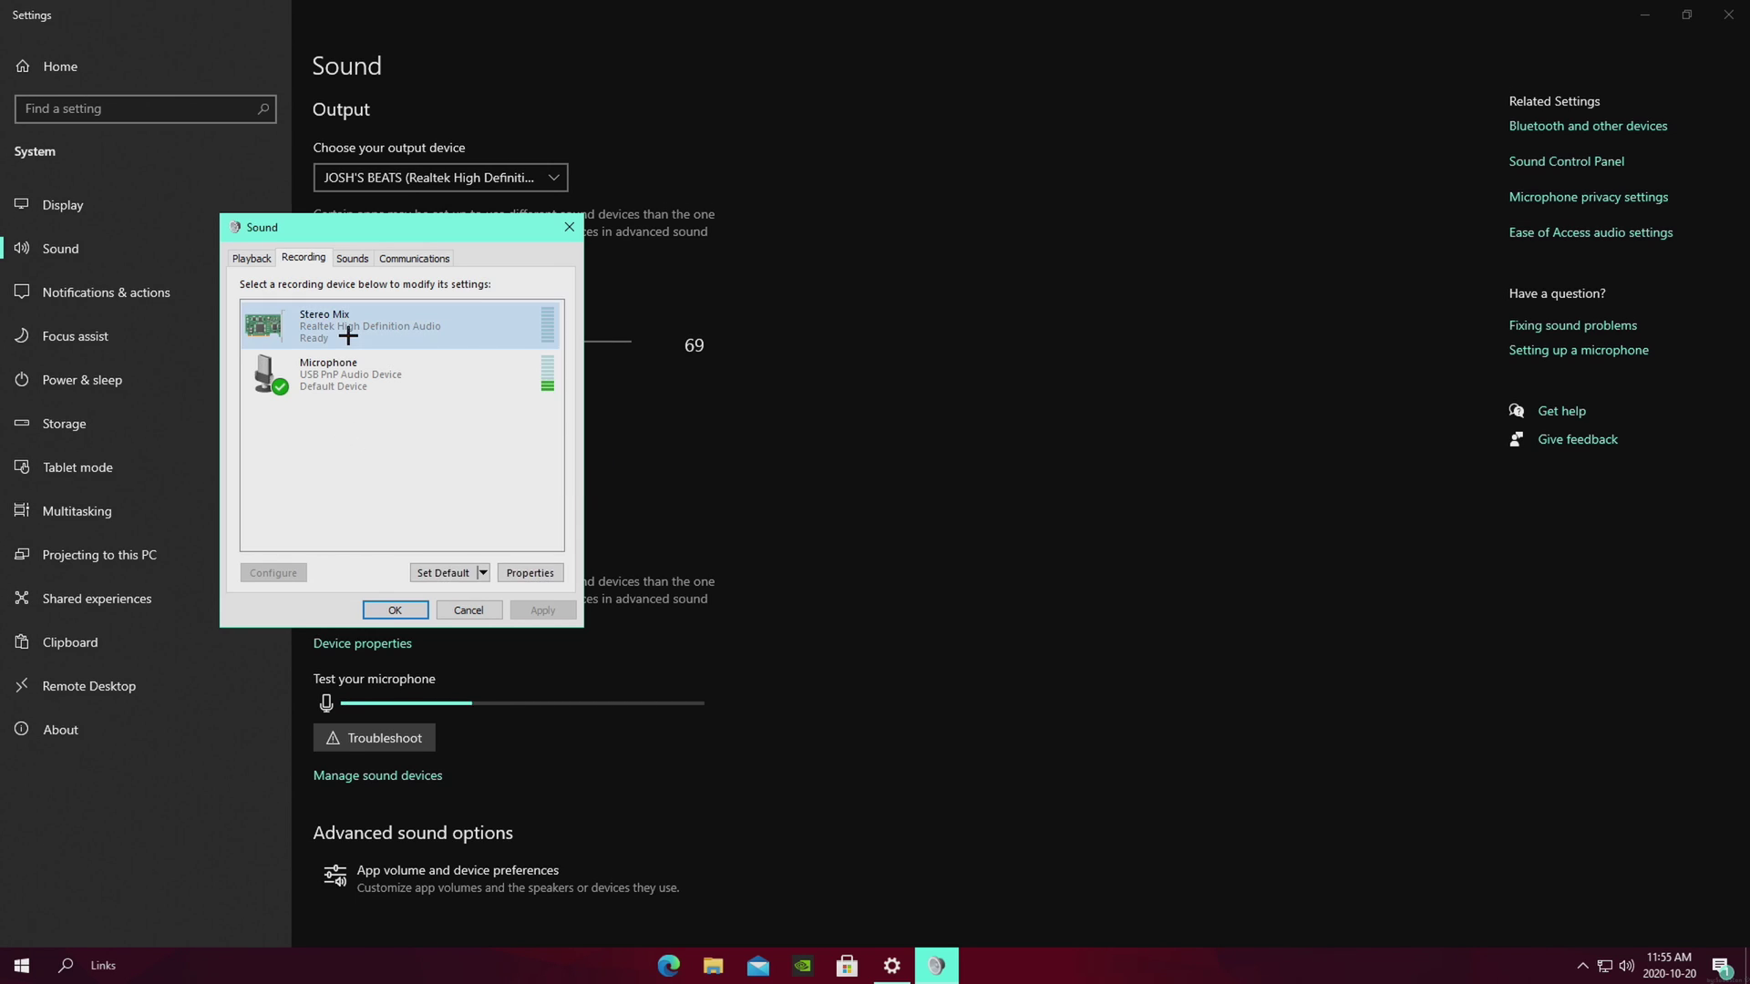
right_click(350, 335)
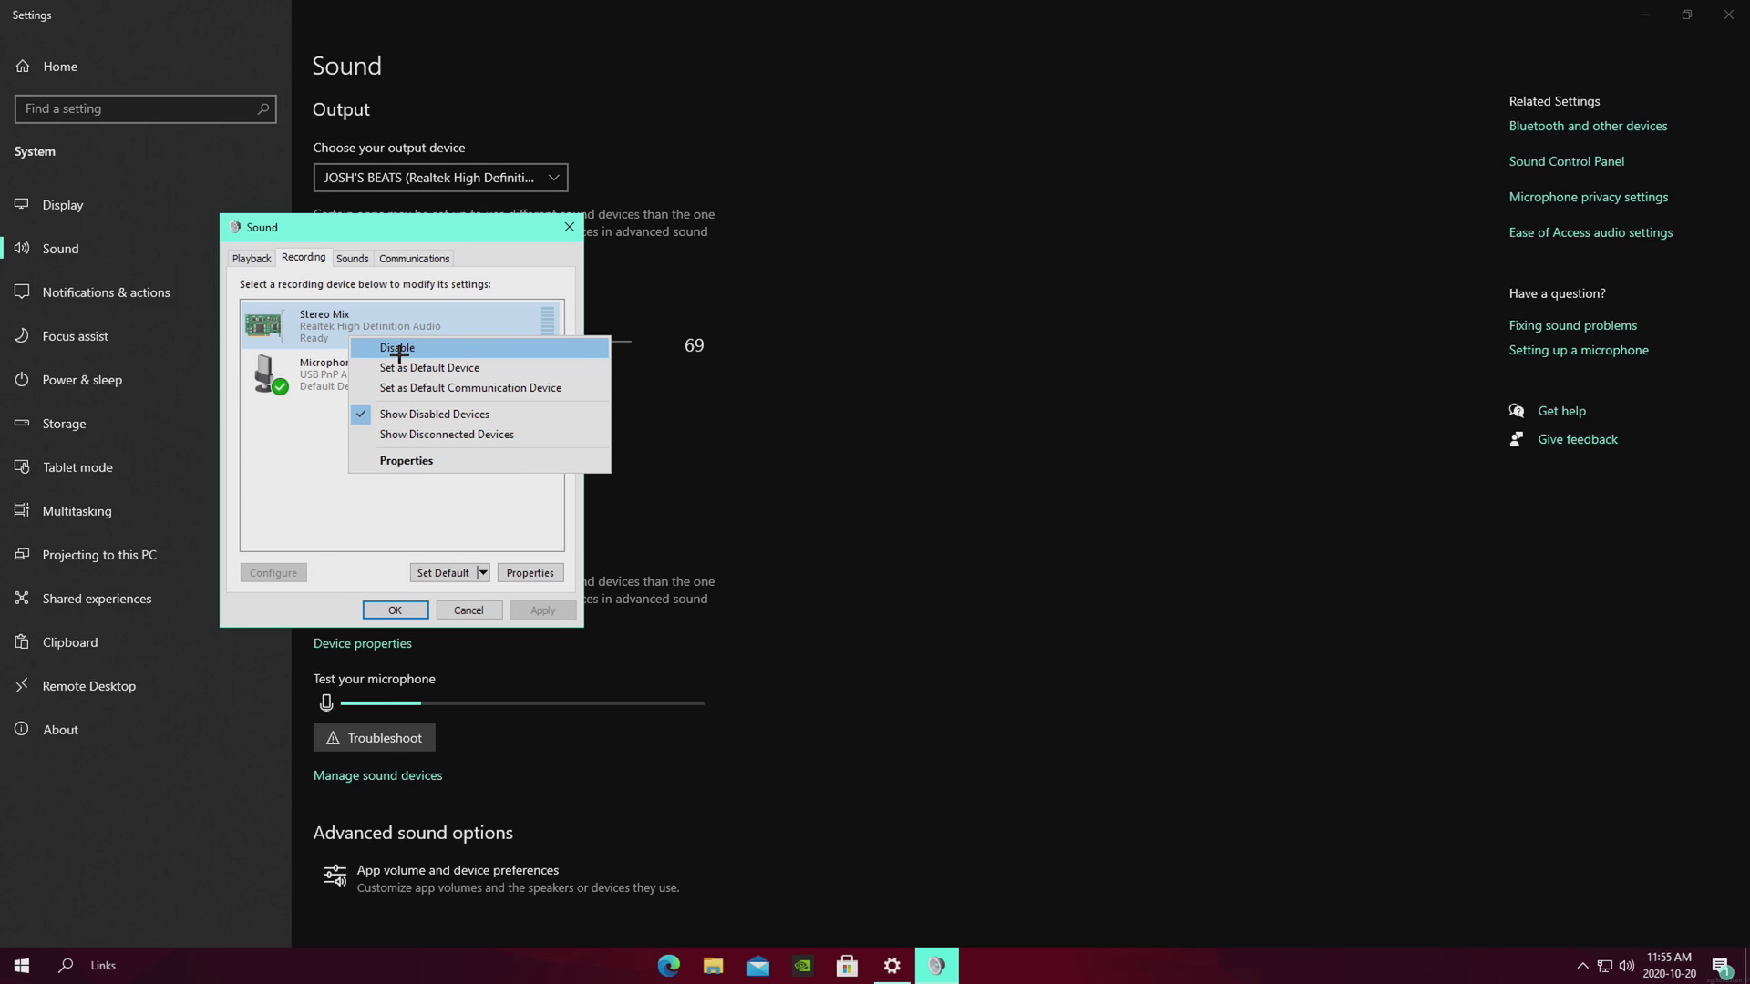
left_click(352, 328)
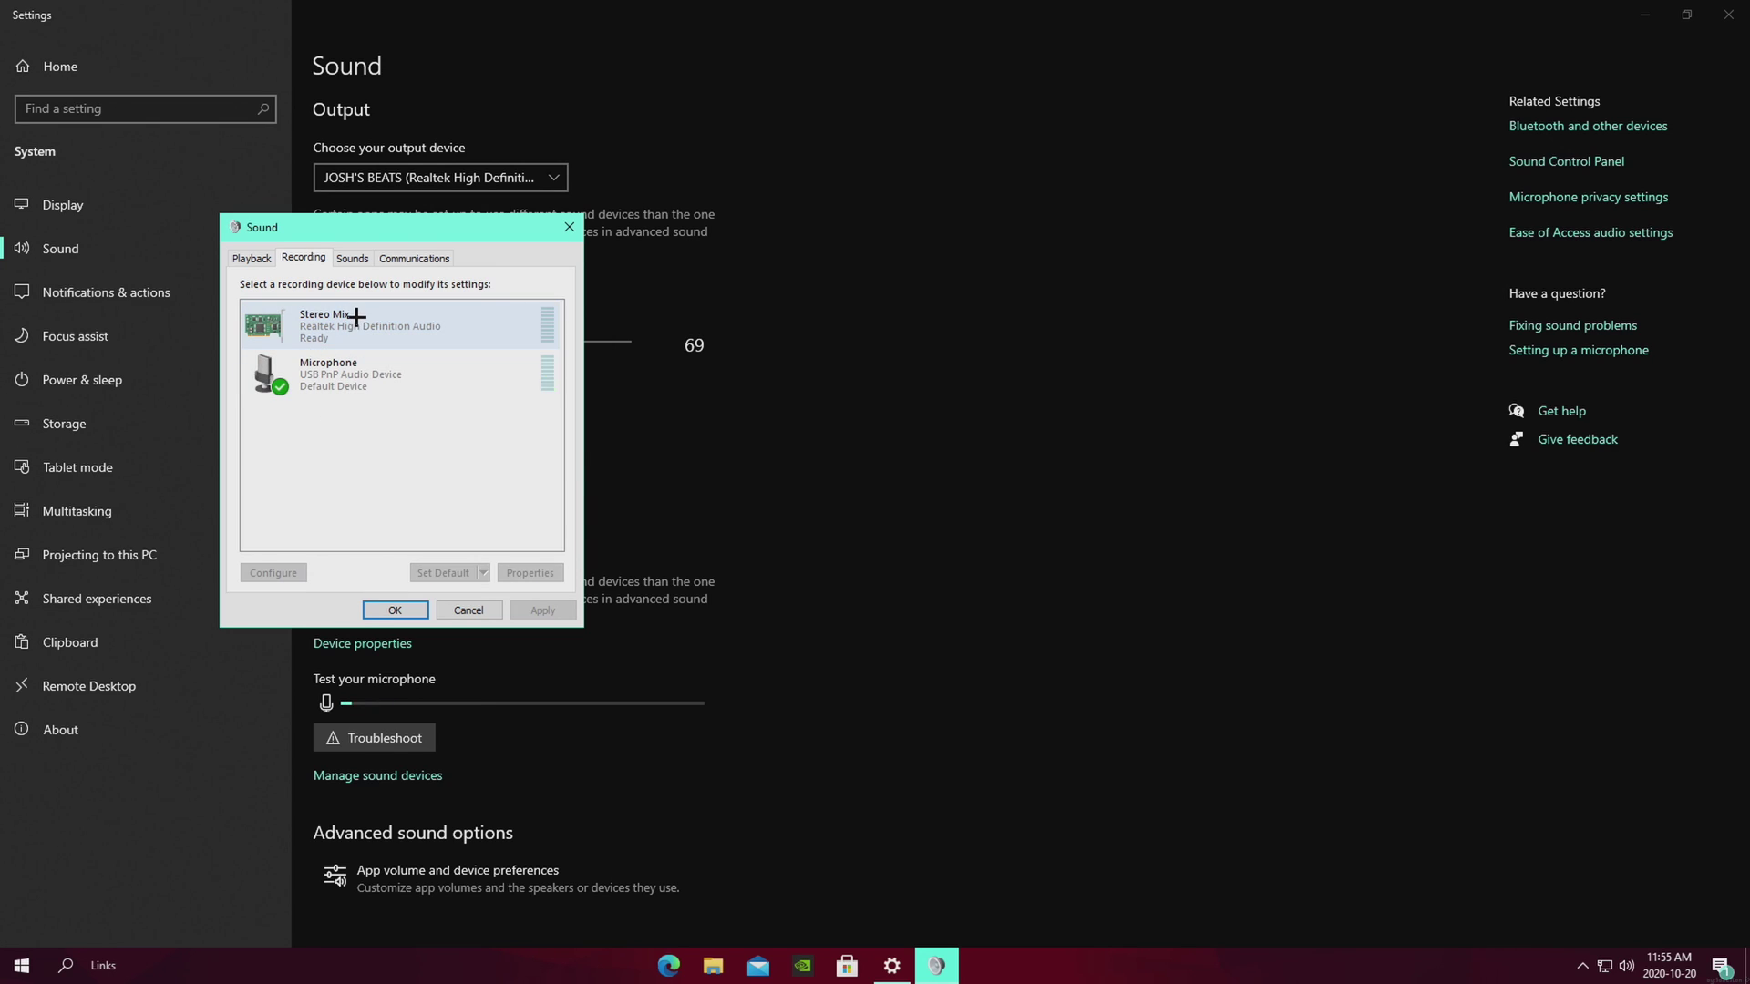
Review the Stereo Mix listening properties and its choice of playback devices, then close the properties
right_click(356, 316)
left_click(430, 443)
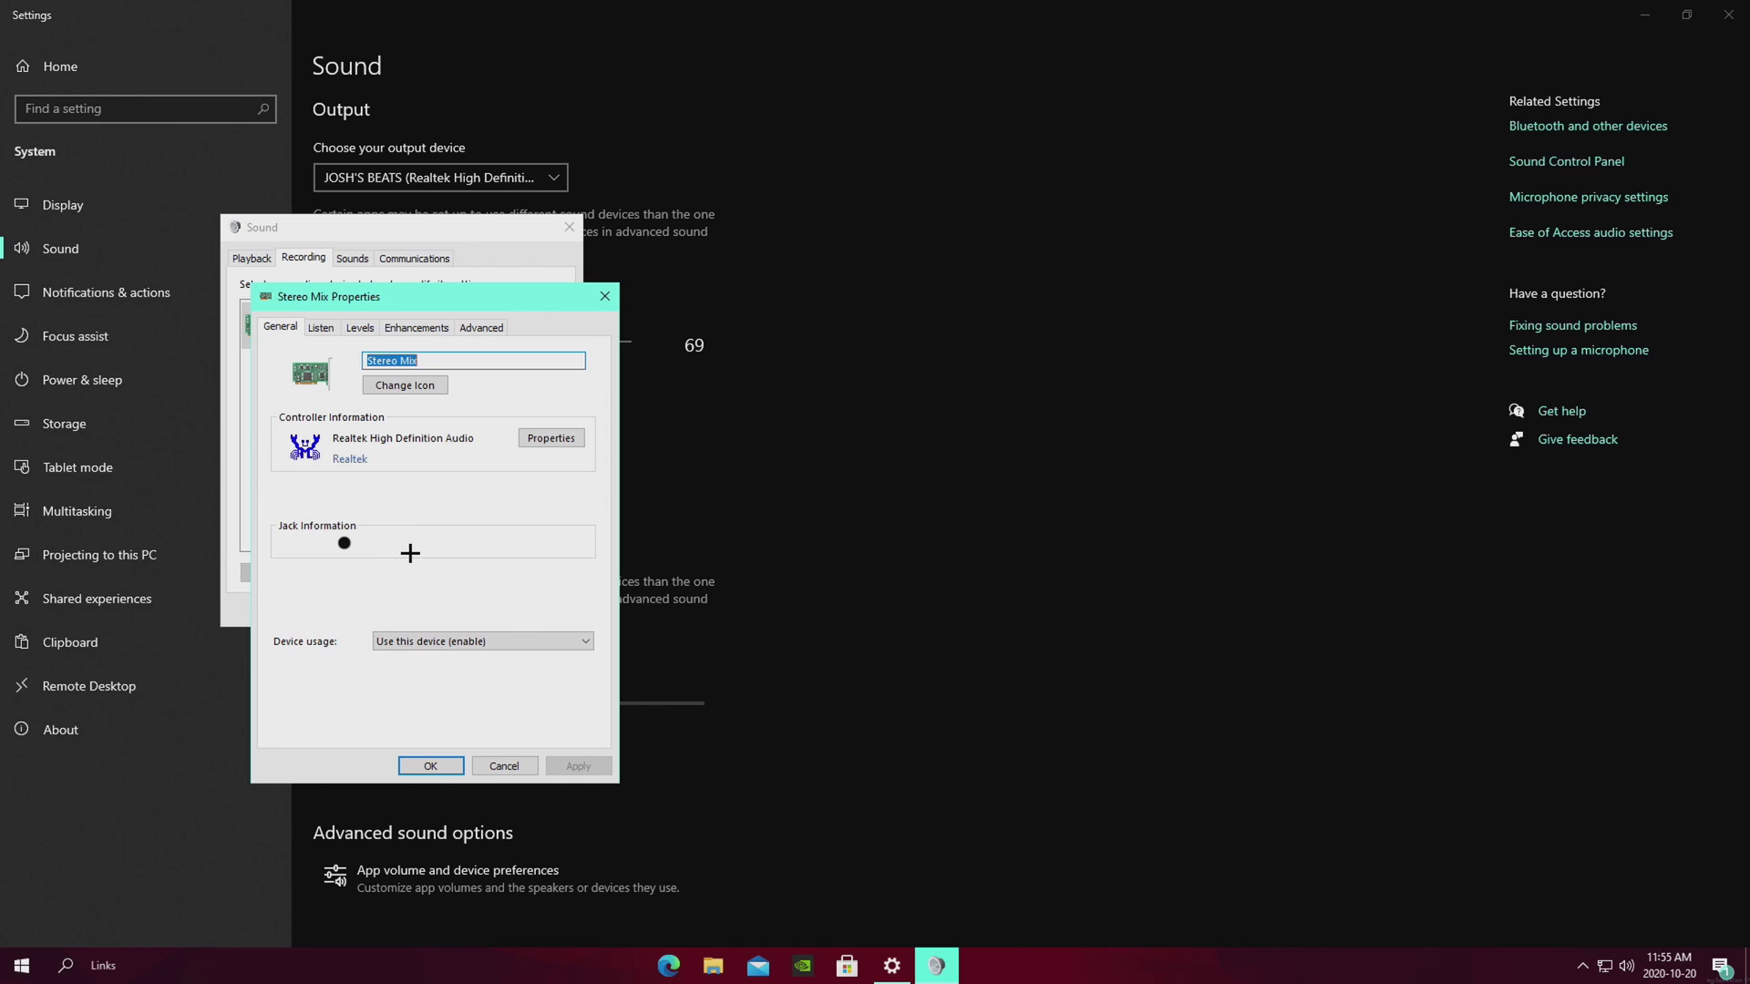
left_click(320, 328)
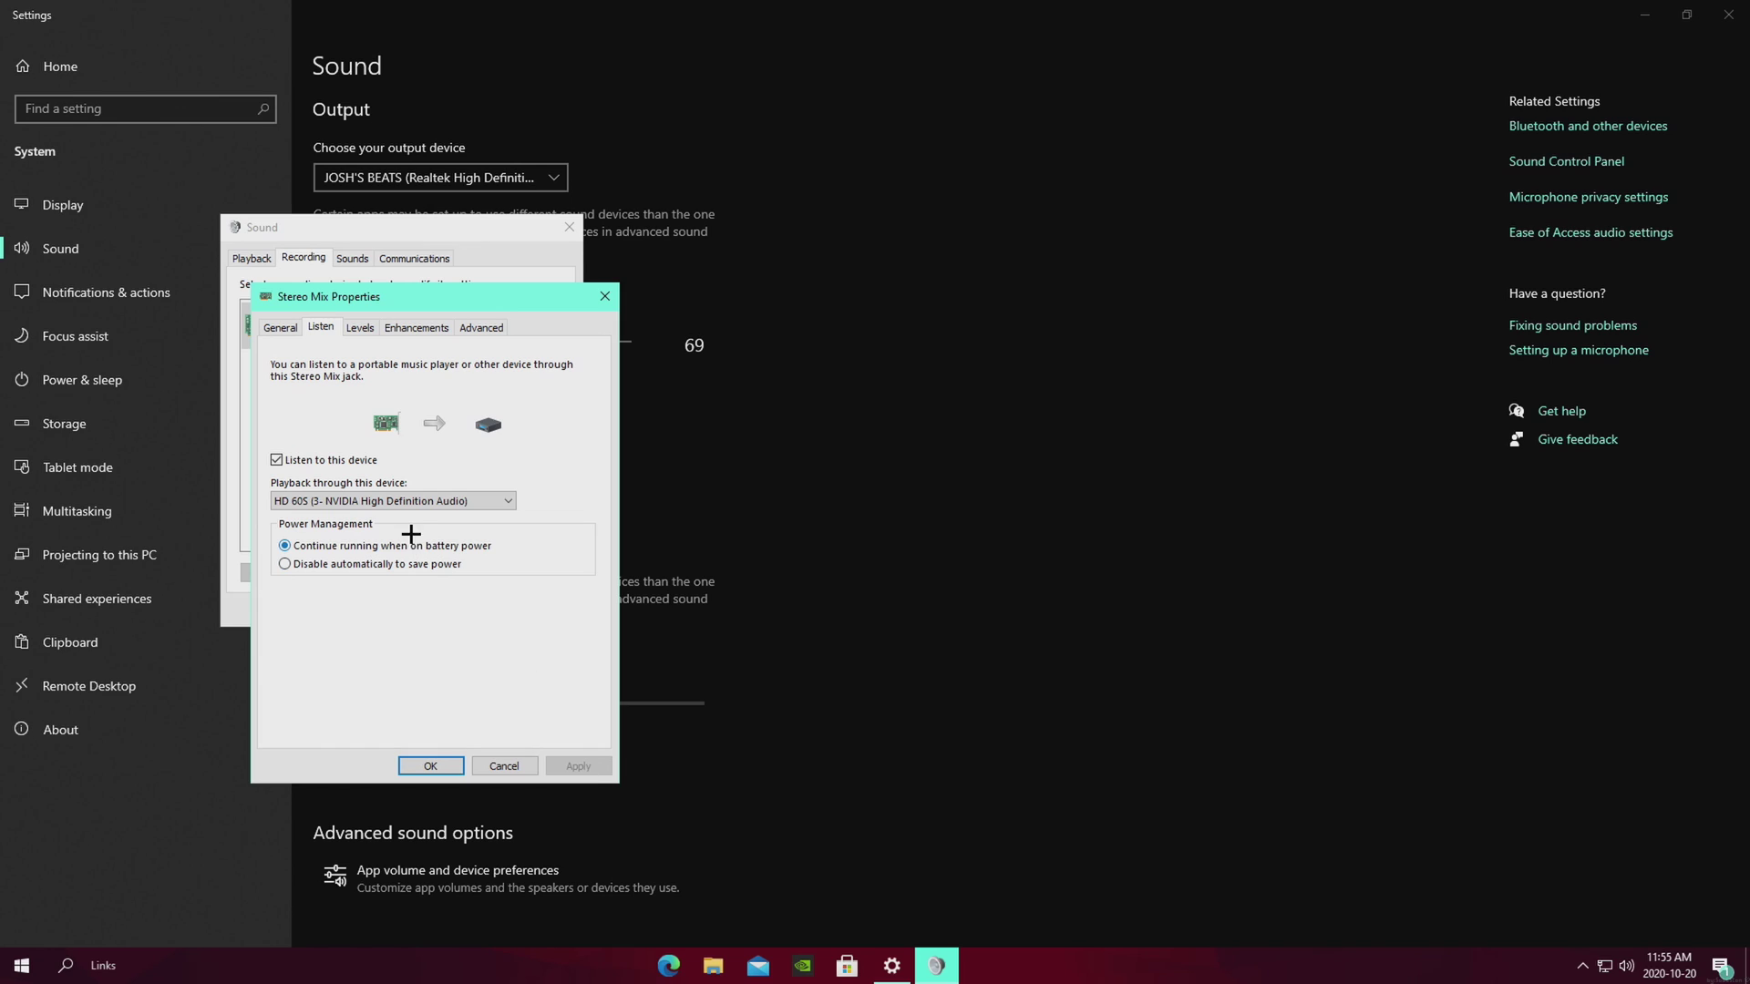
left_click(377, 500)
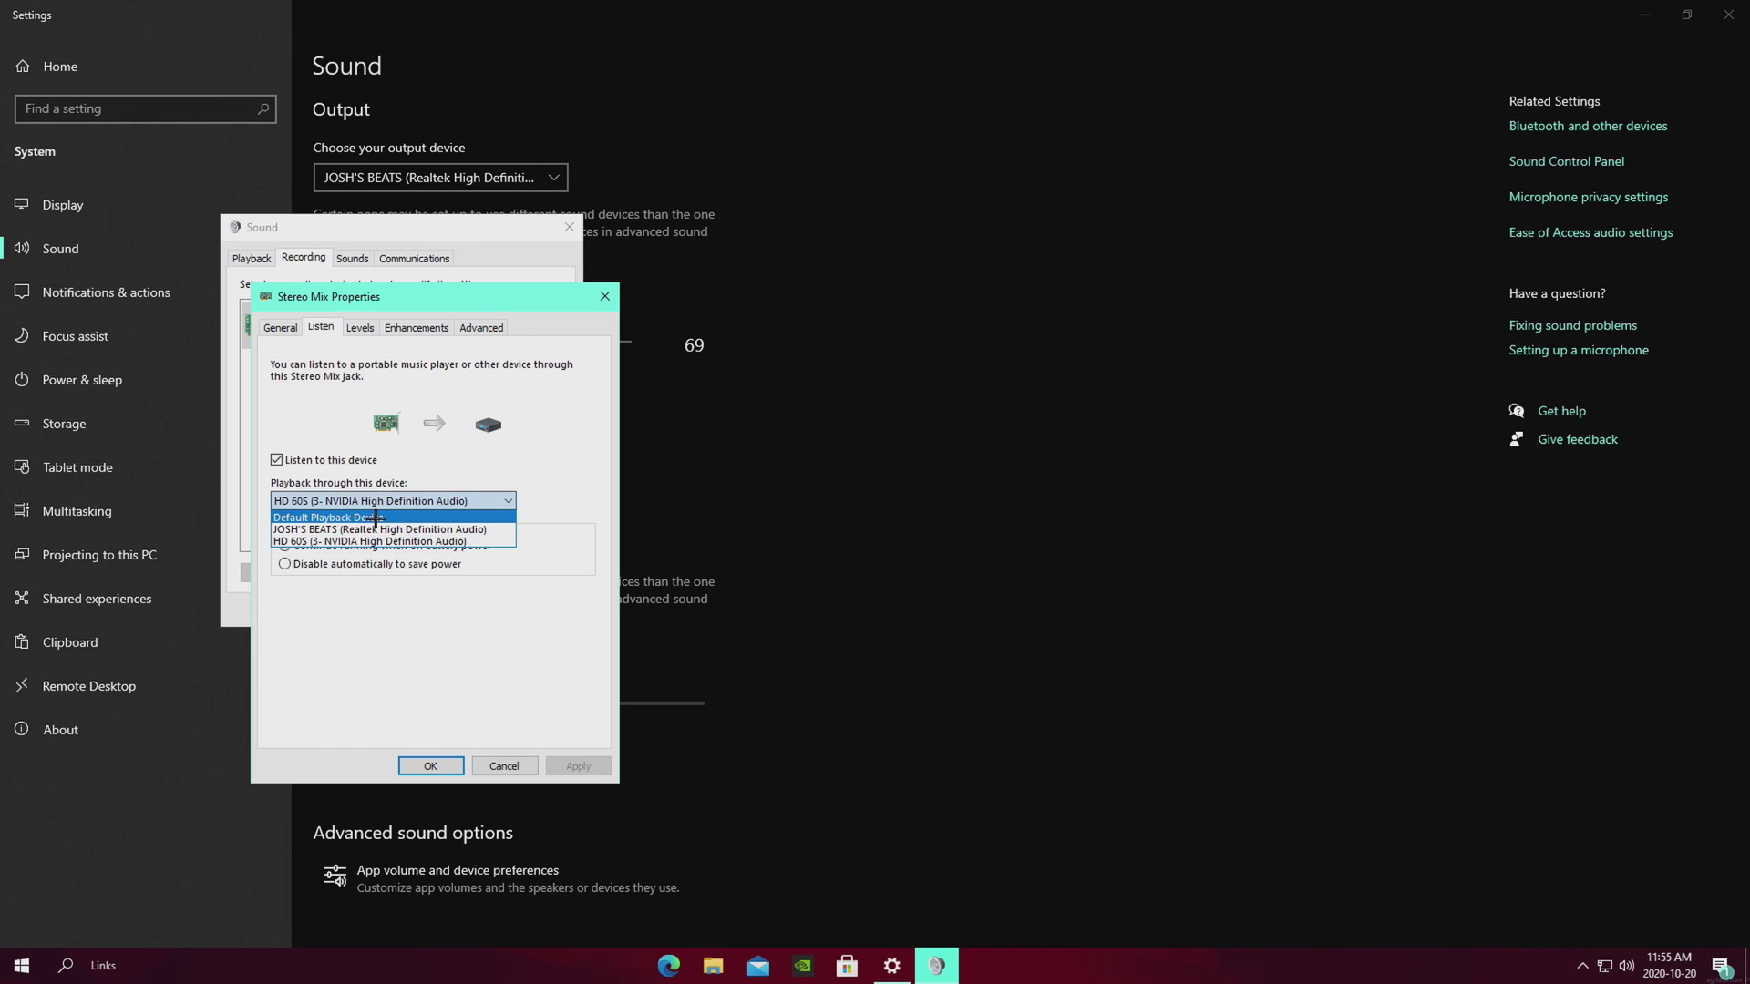
left_click(324, 494)
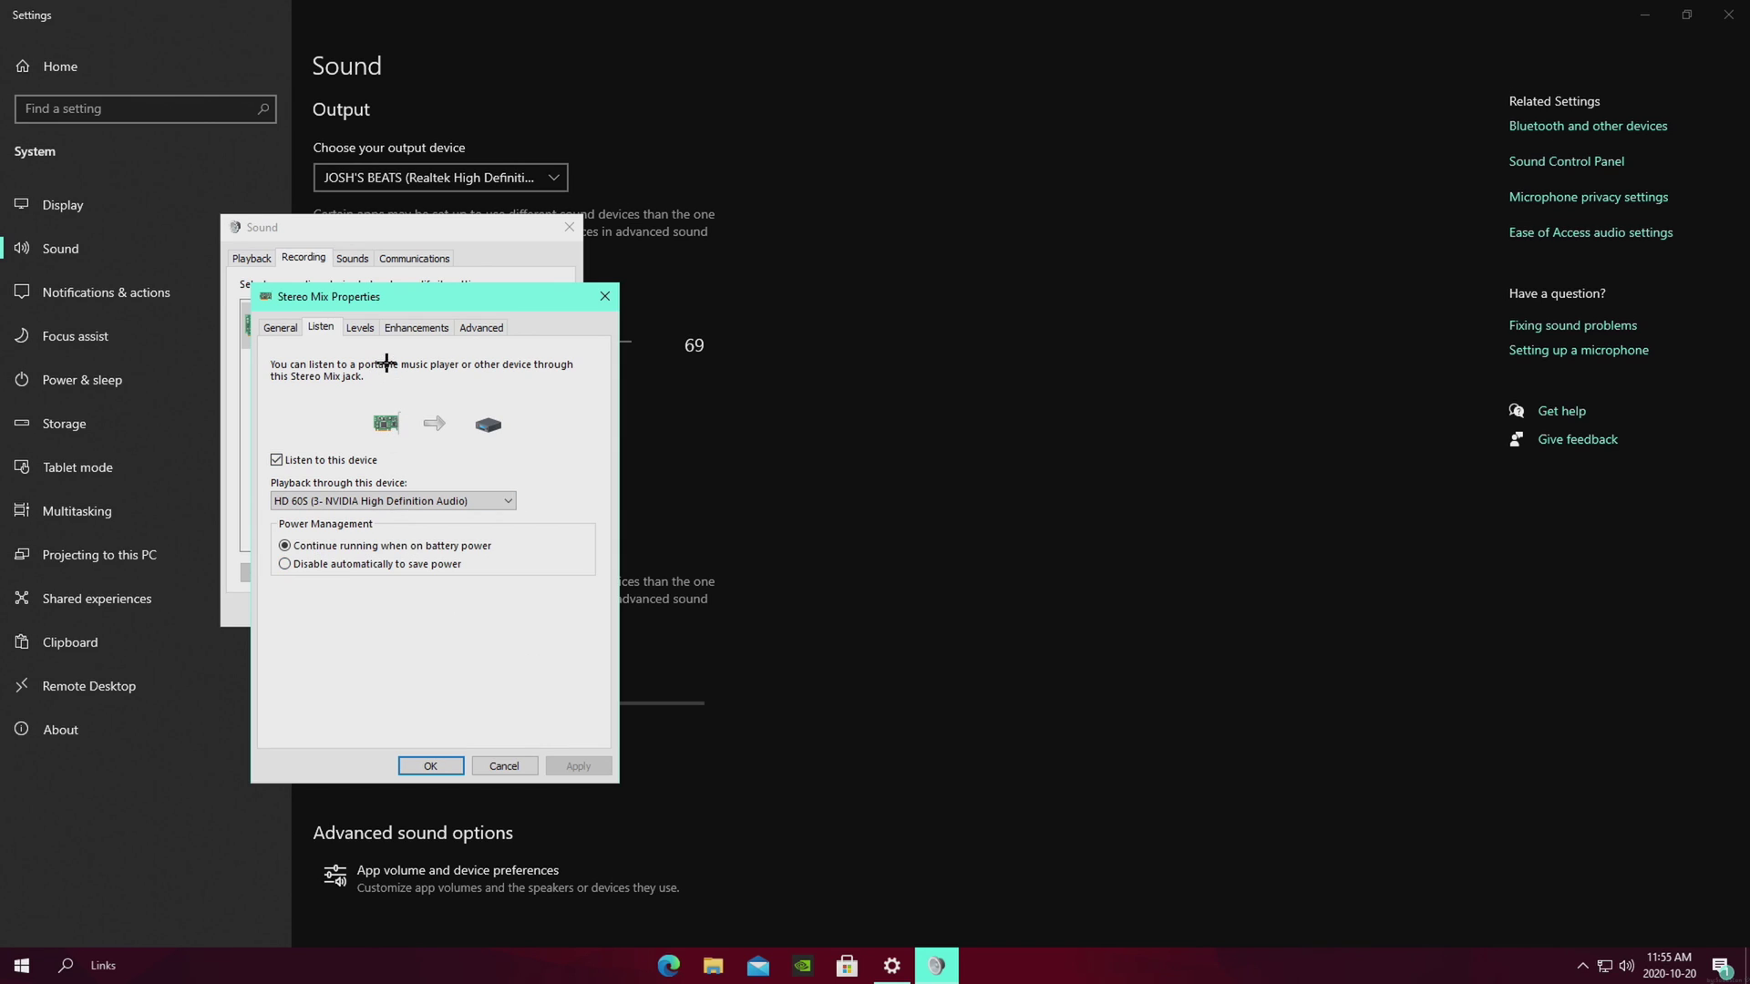
left_click(429, 764)
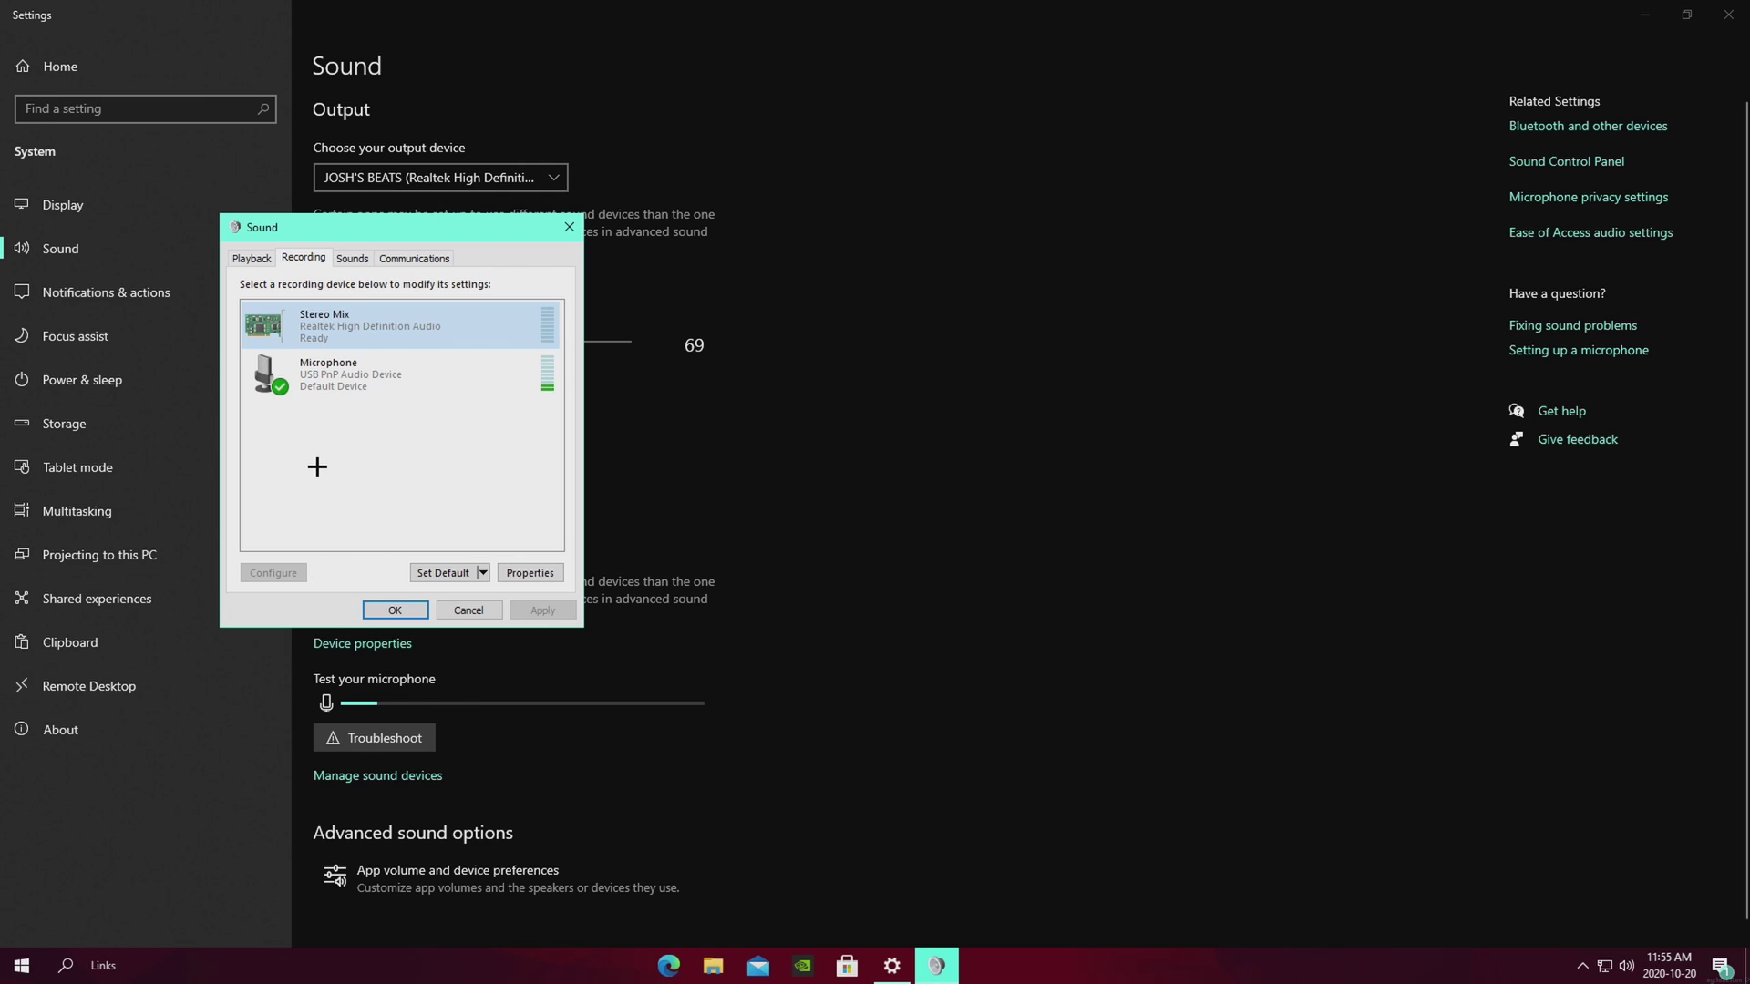
Set the spatial sound format of the default Realtek headphones to Off, review their enhancements and confirm the properties
left_click(253, 252)
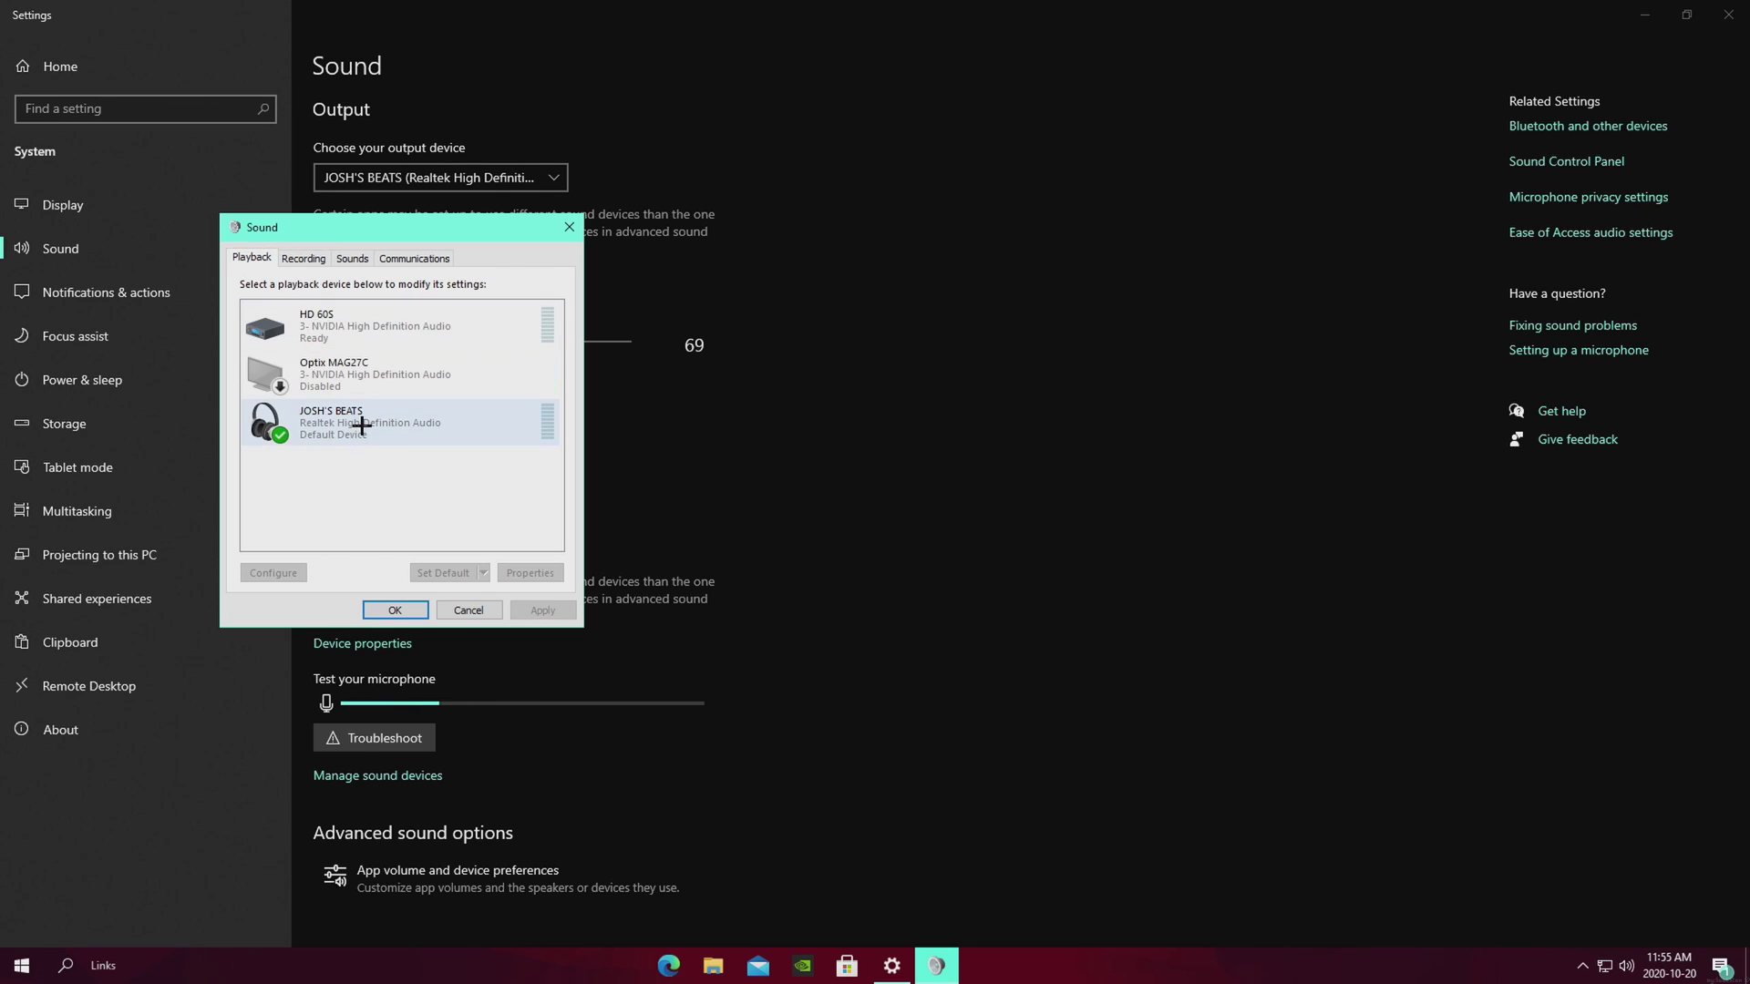
right_click(362, 426)
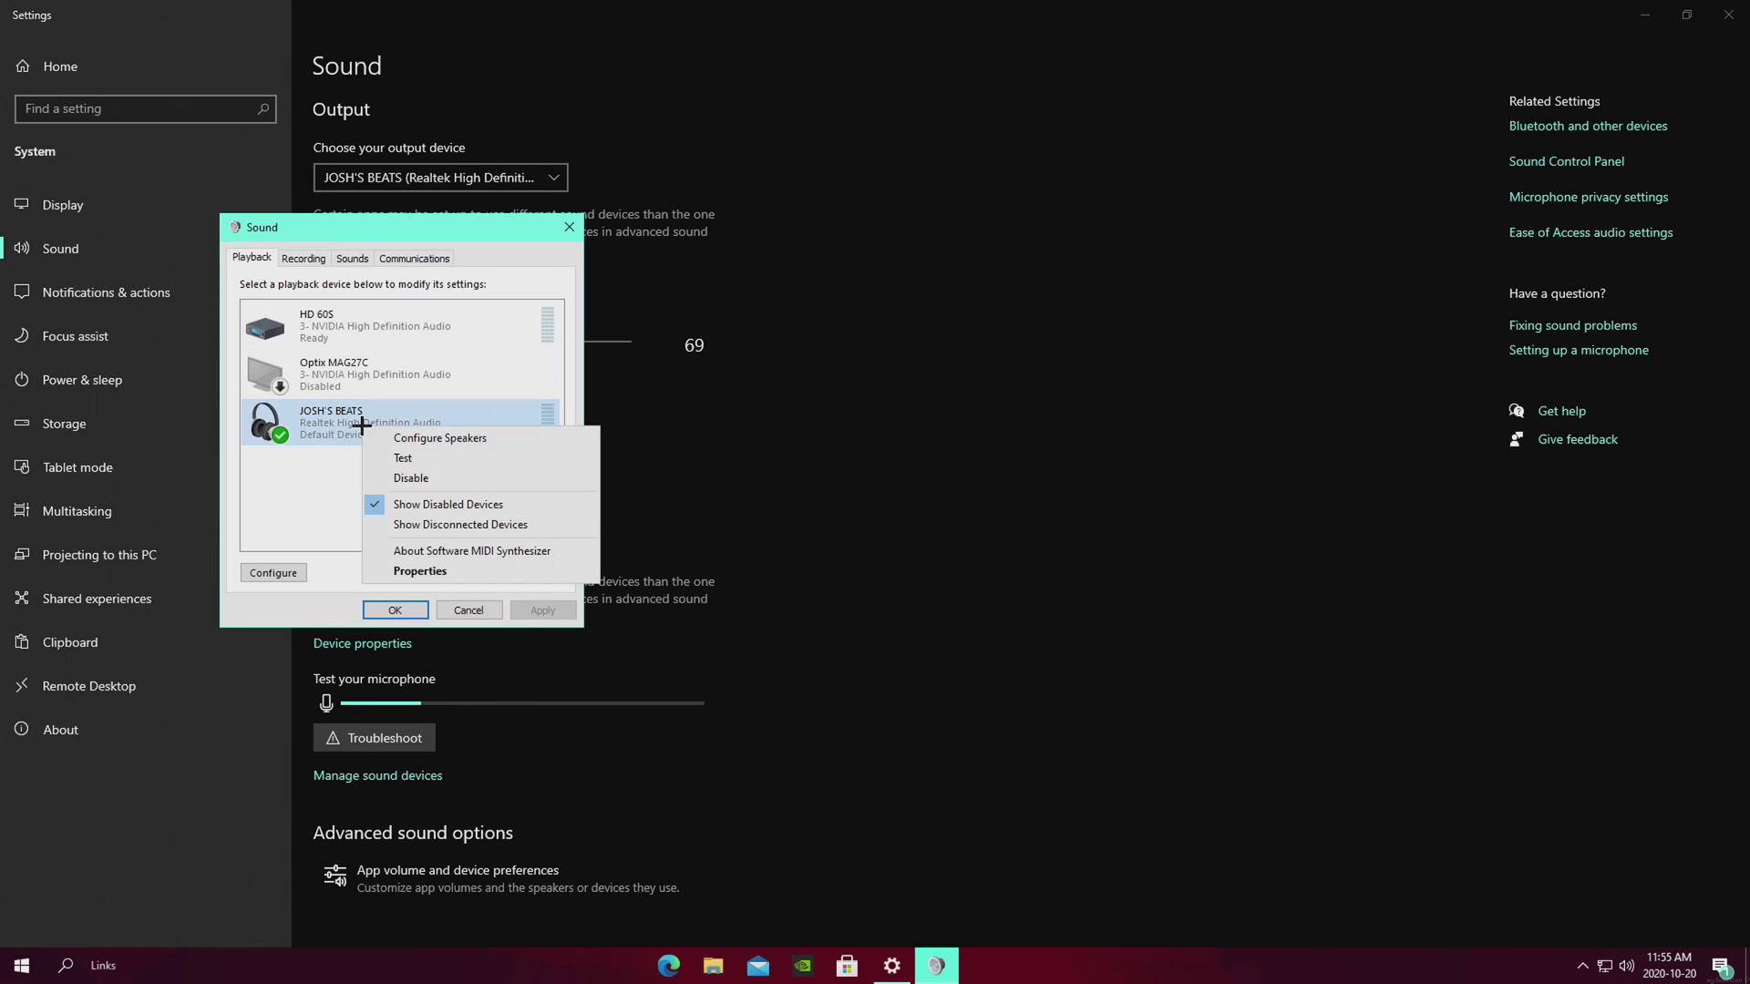
left_click(403, 571)
left_click(506, 321)
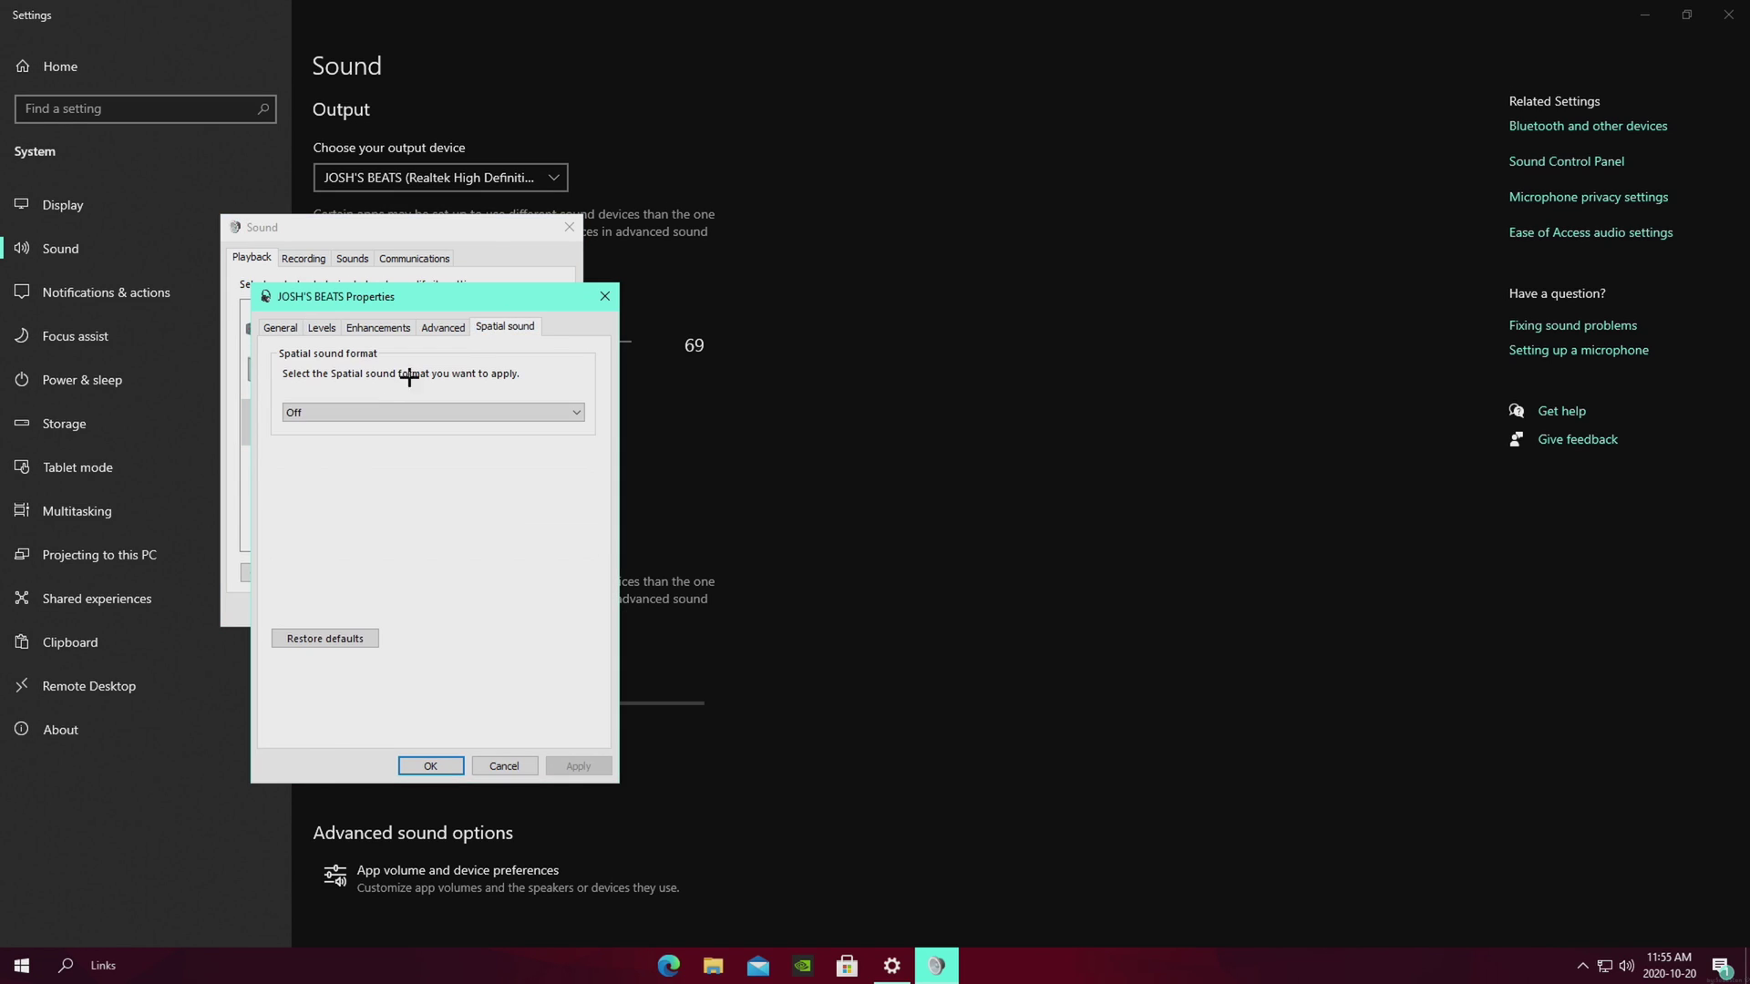
left_click(359, 412)
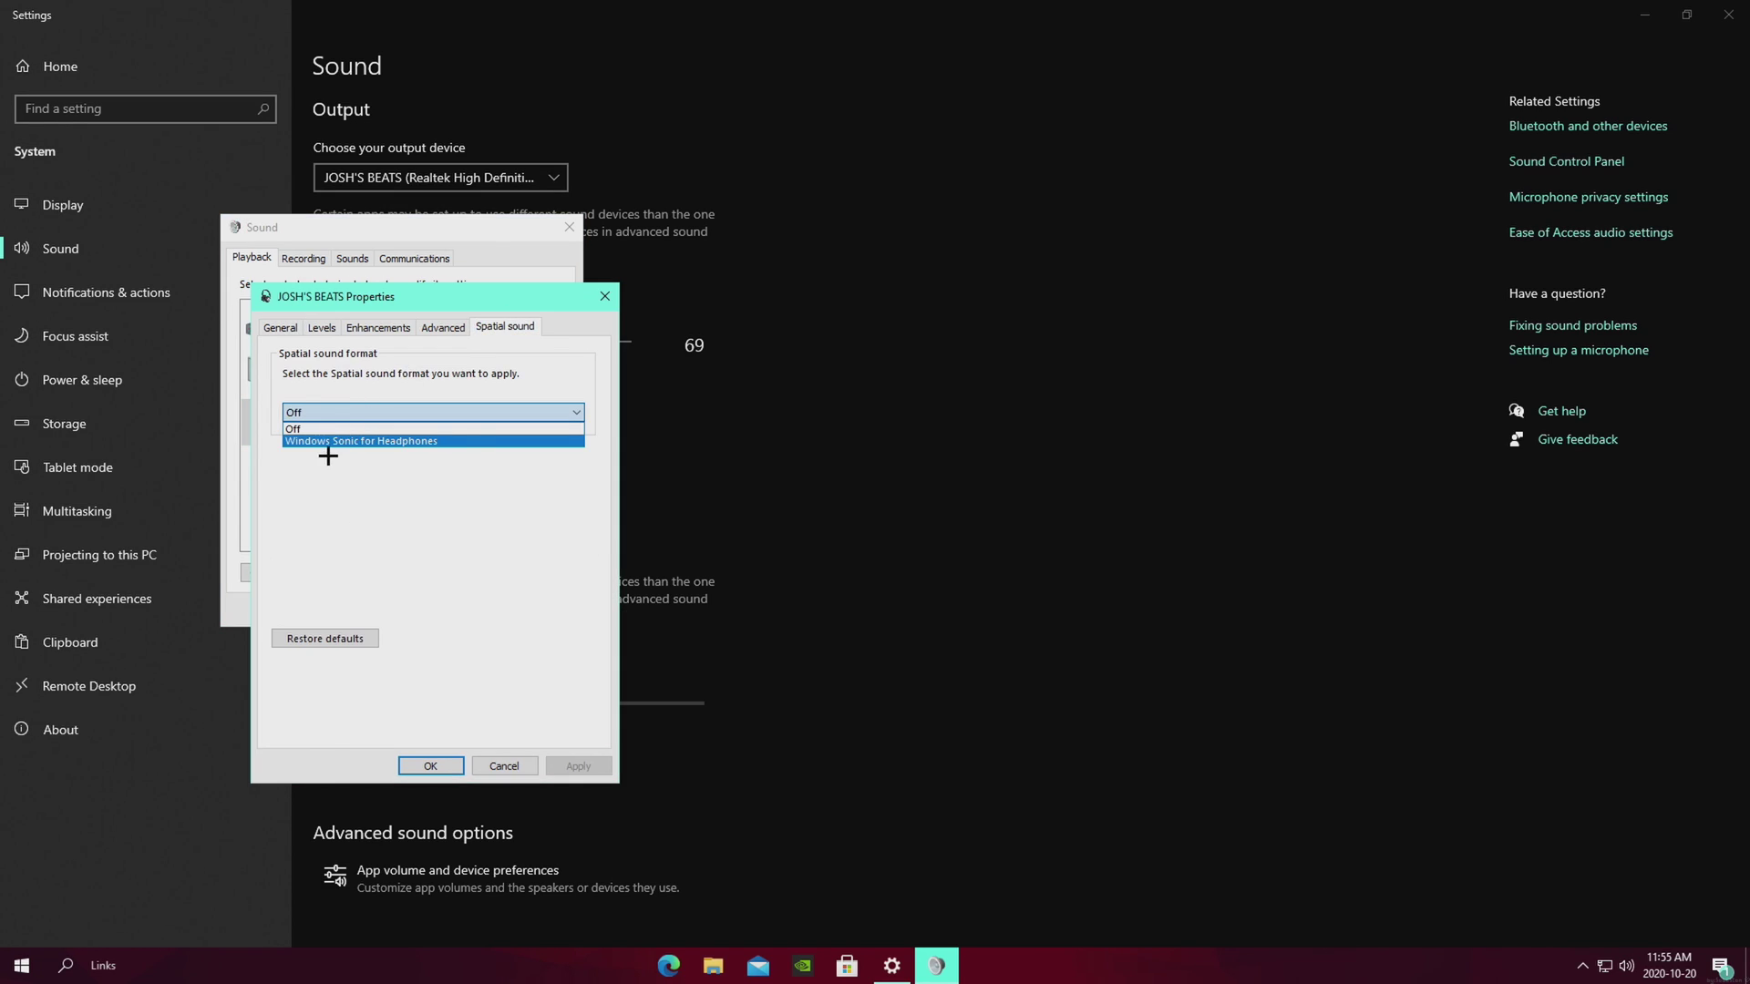
left_click(319, 428)
left_click(374, 328)
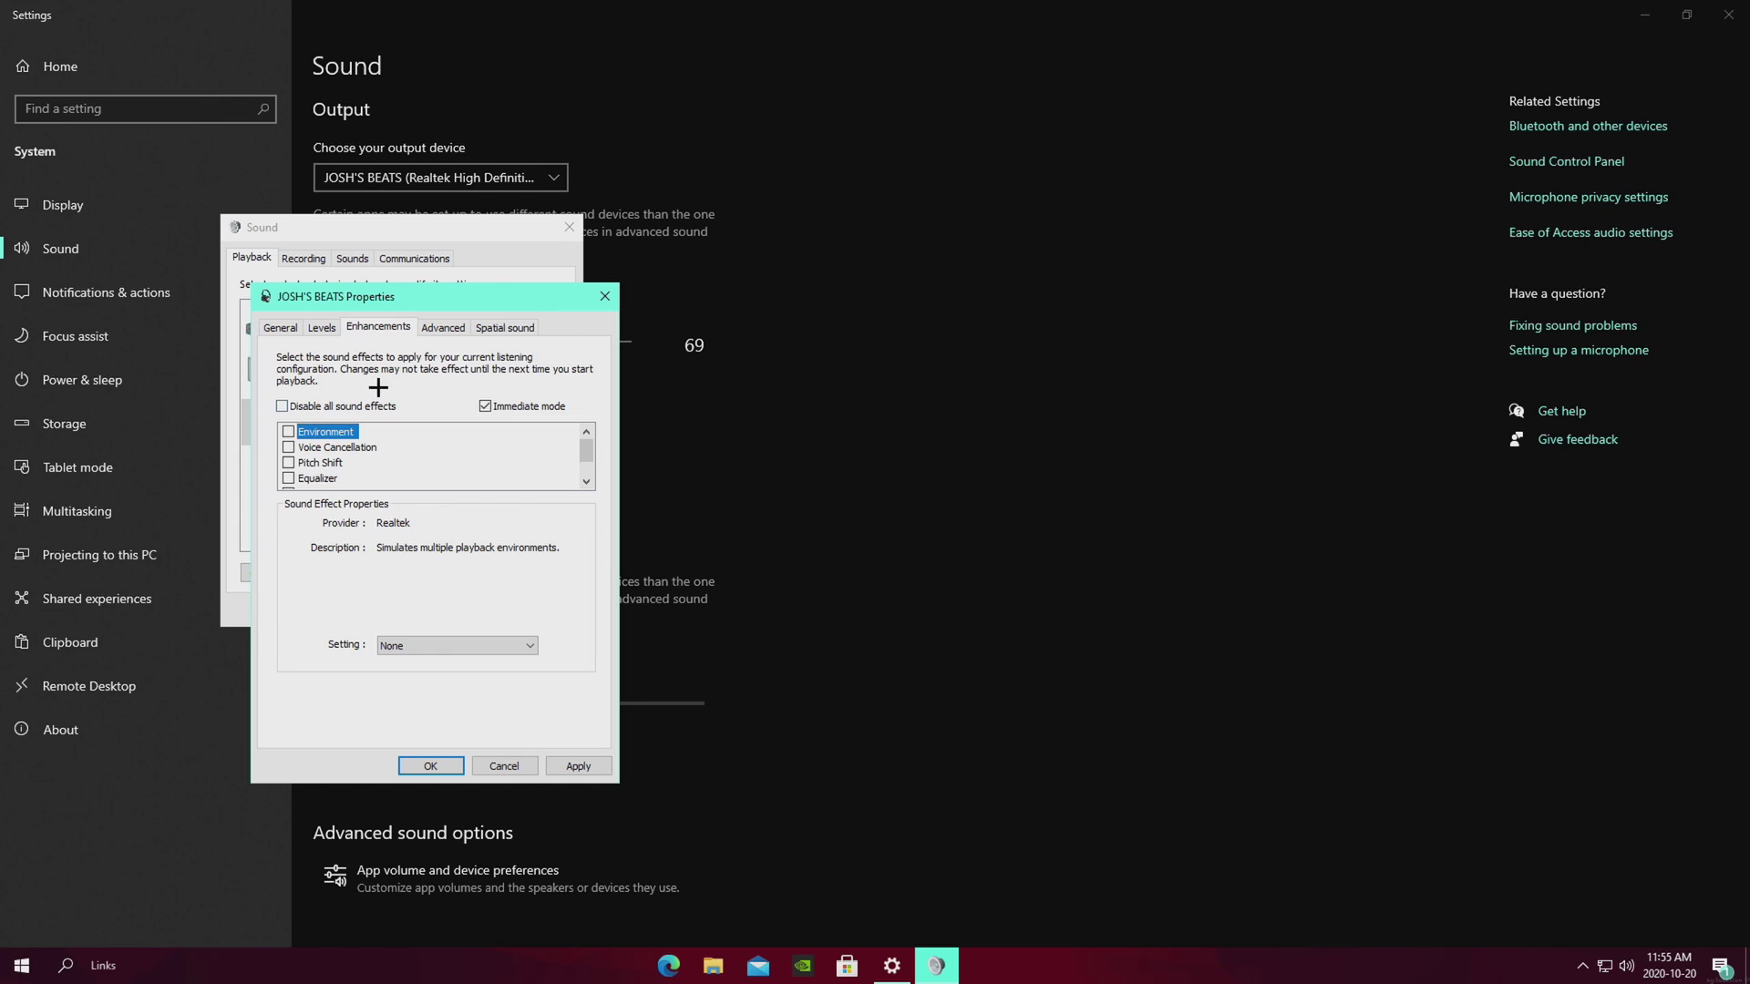
left_click(428, 767)
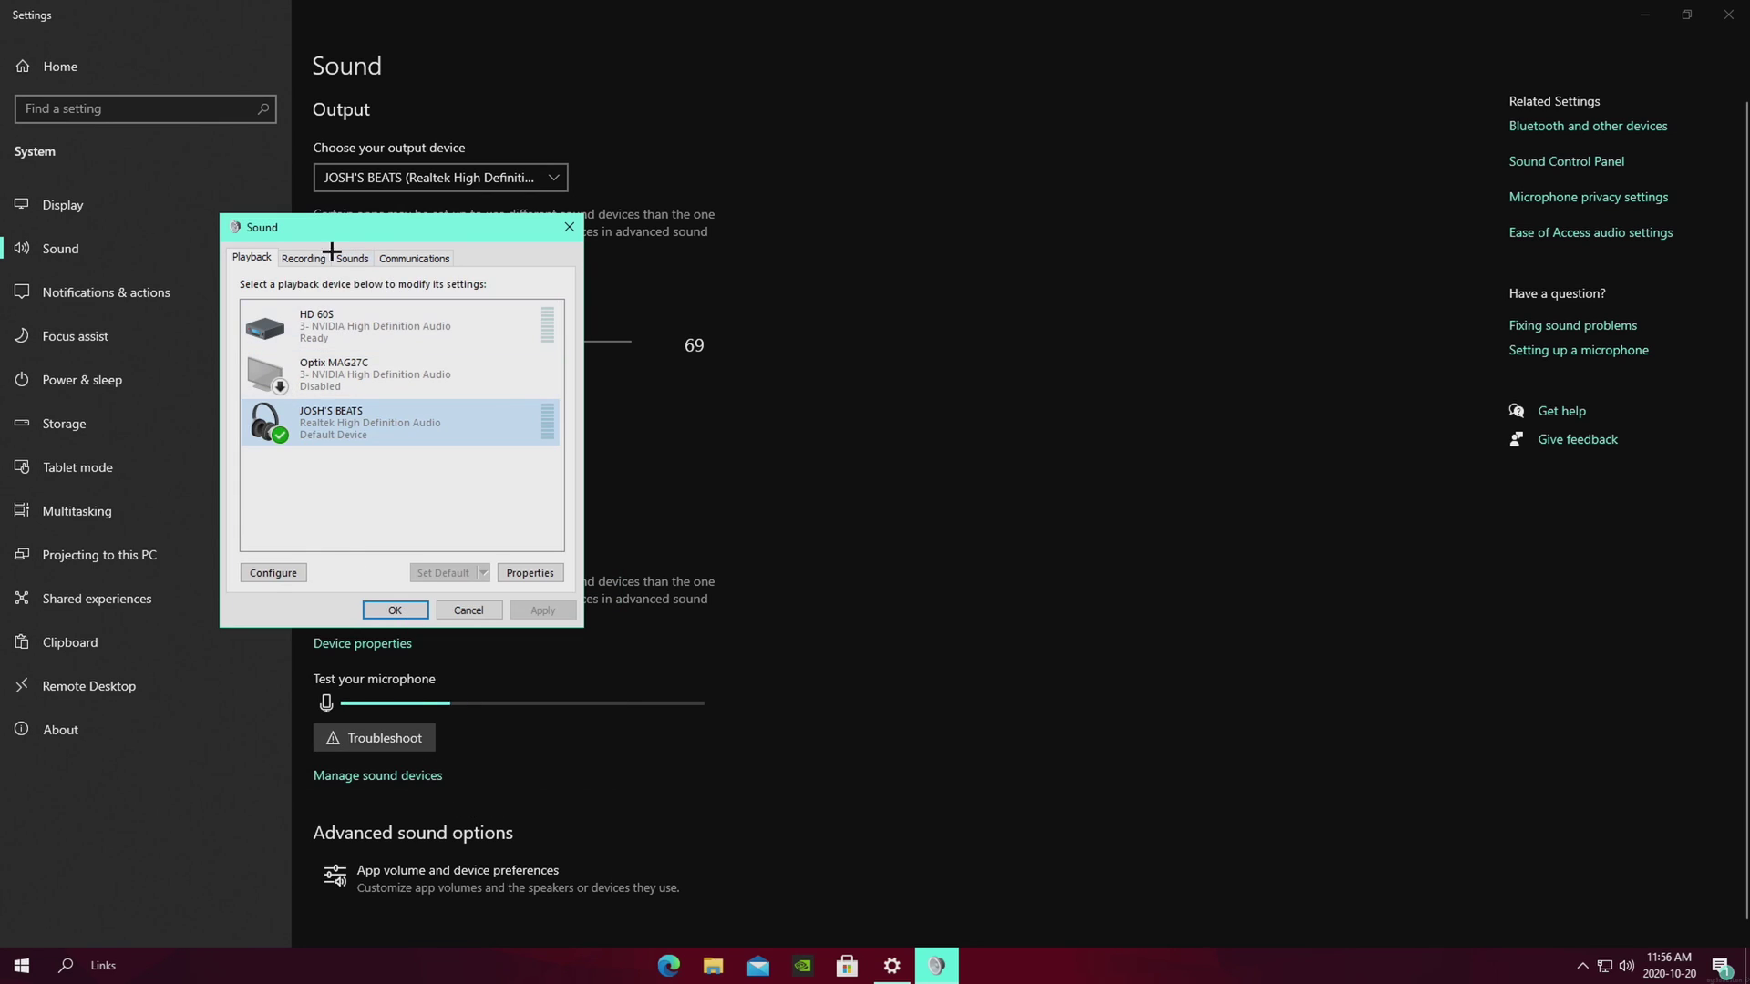
Set Stereo Mix to play through HD 60S (3- NVIDIA High Definition Audio), confirm, and close the sound windows
left_click(304, 258)
right_click(324, 339)
left_click(380, 462)
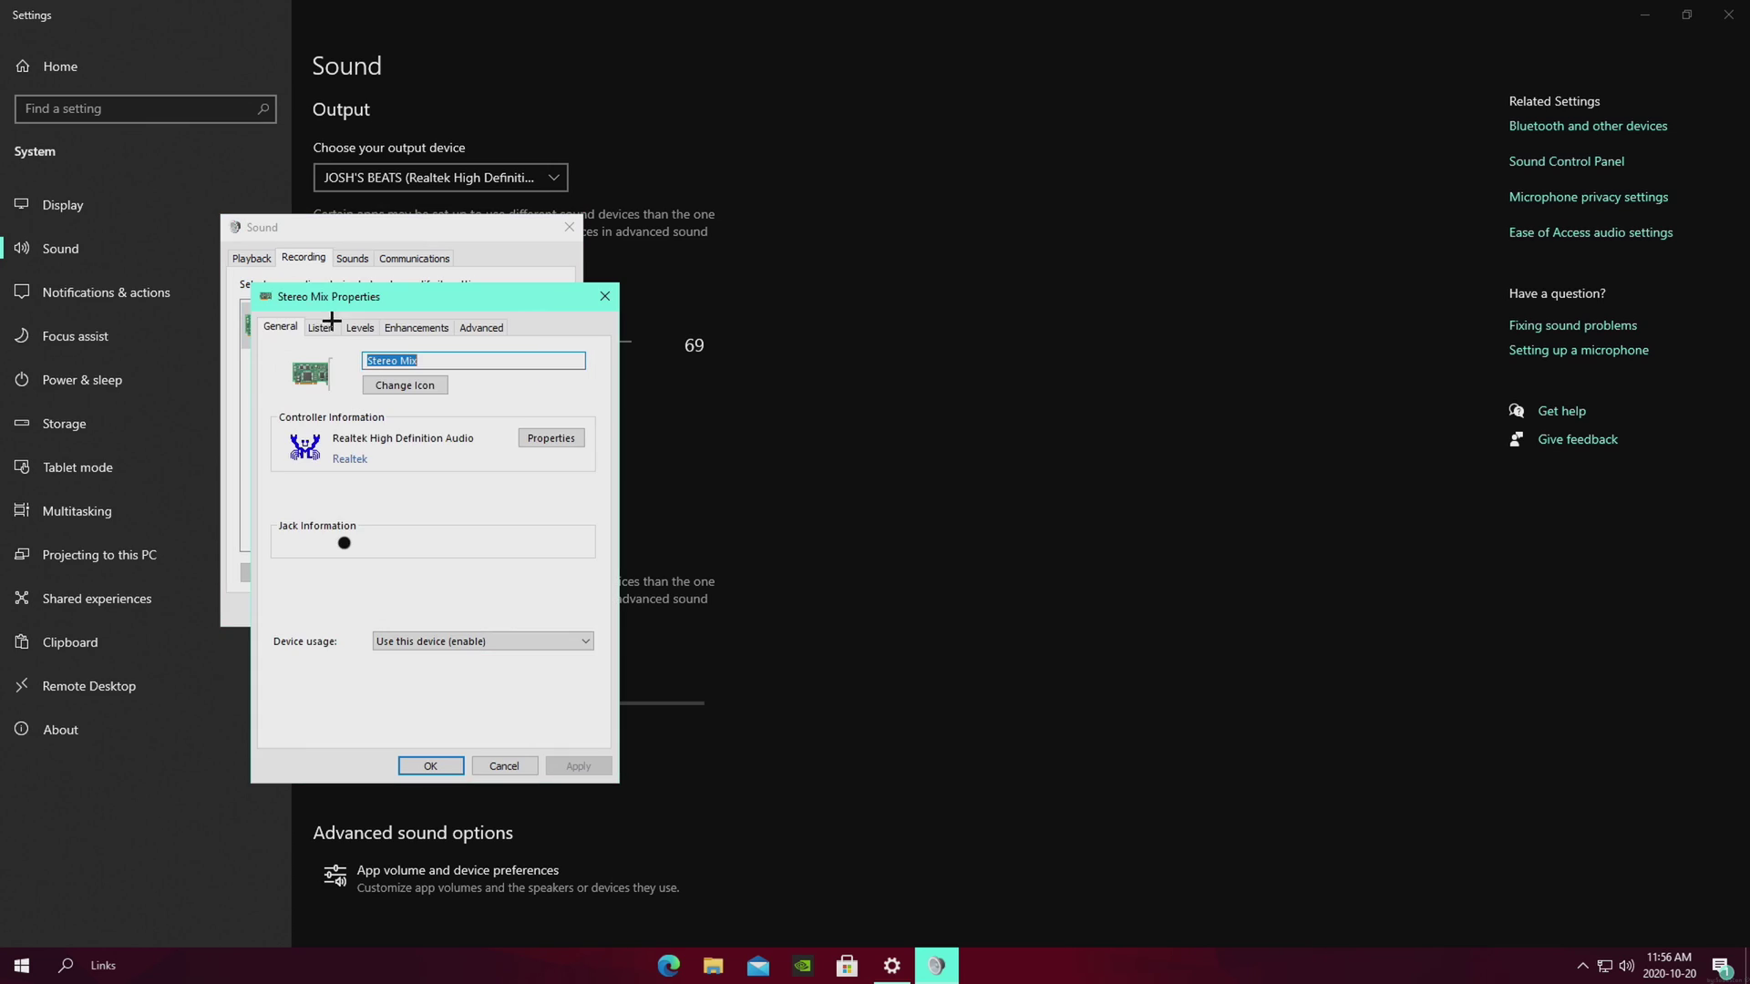
left_click(320, 328)
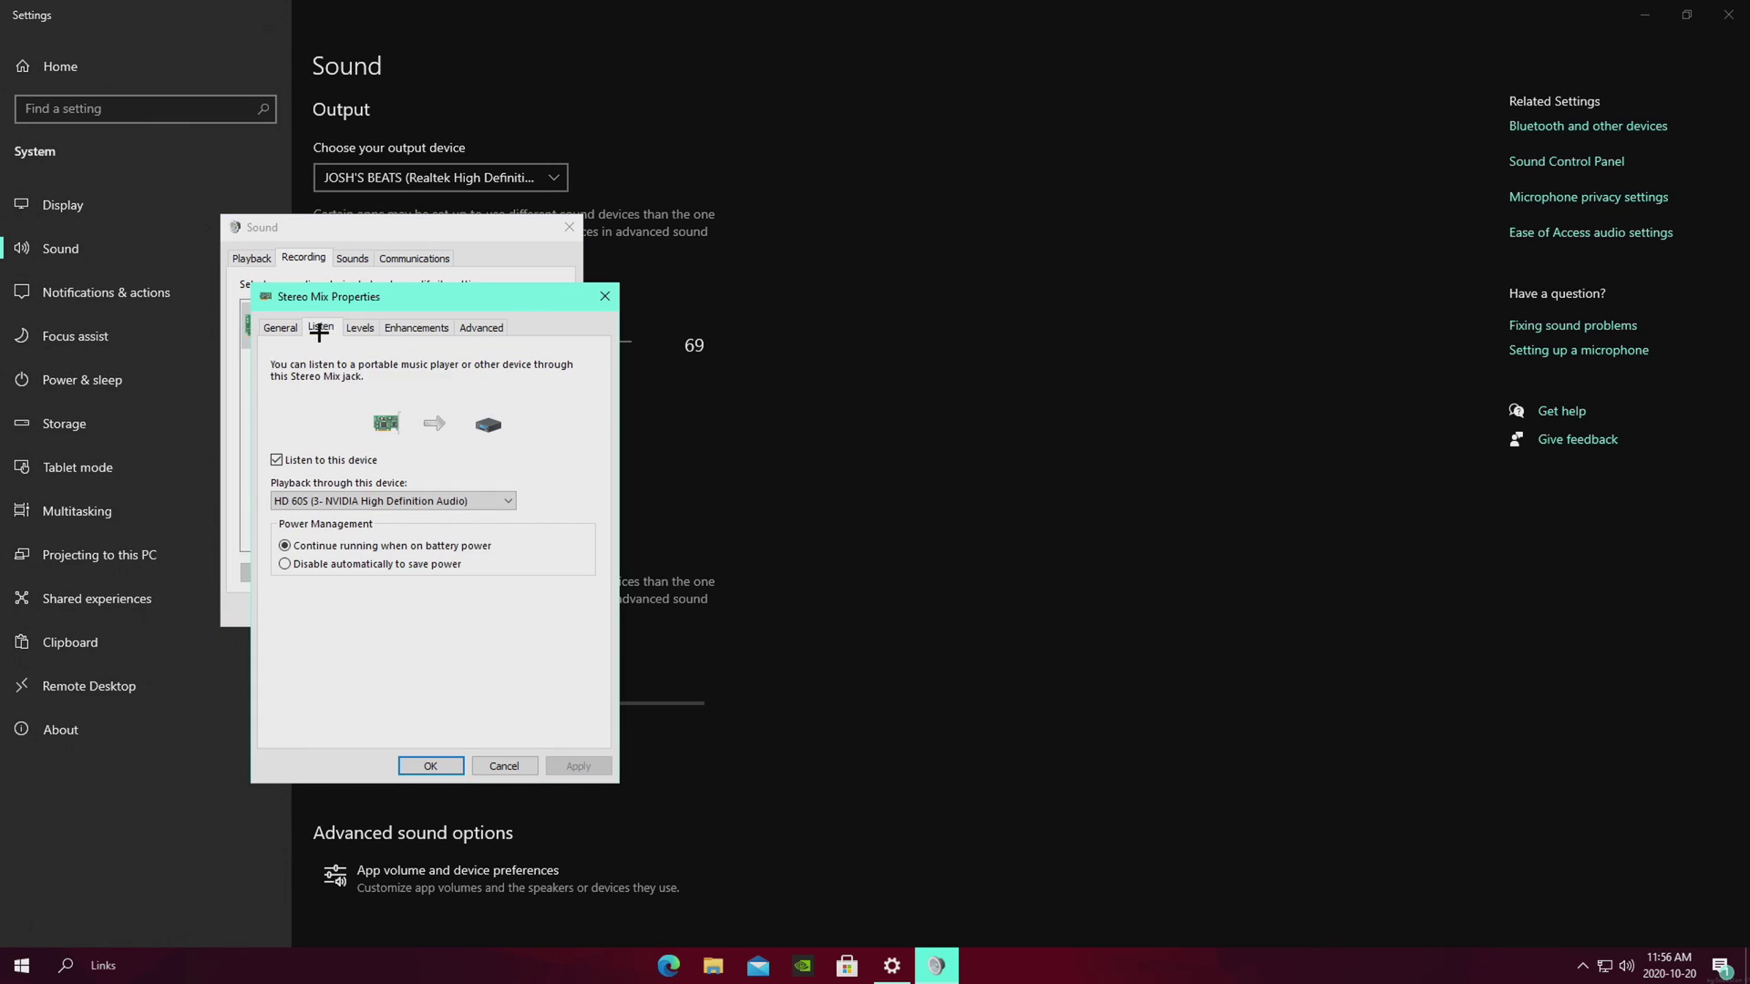
left_click(354, 500)
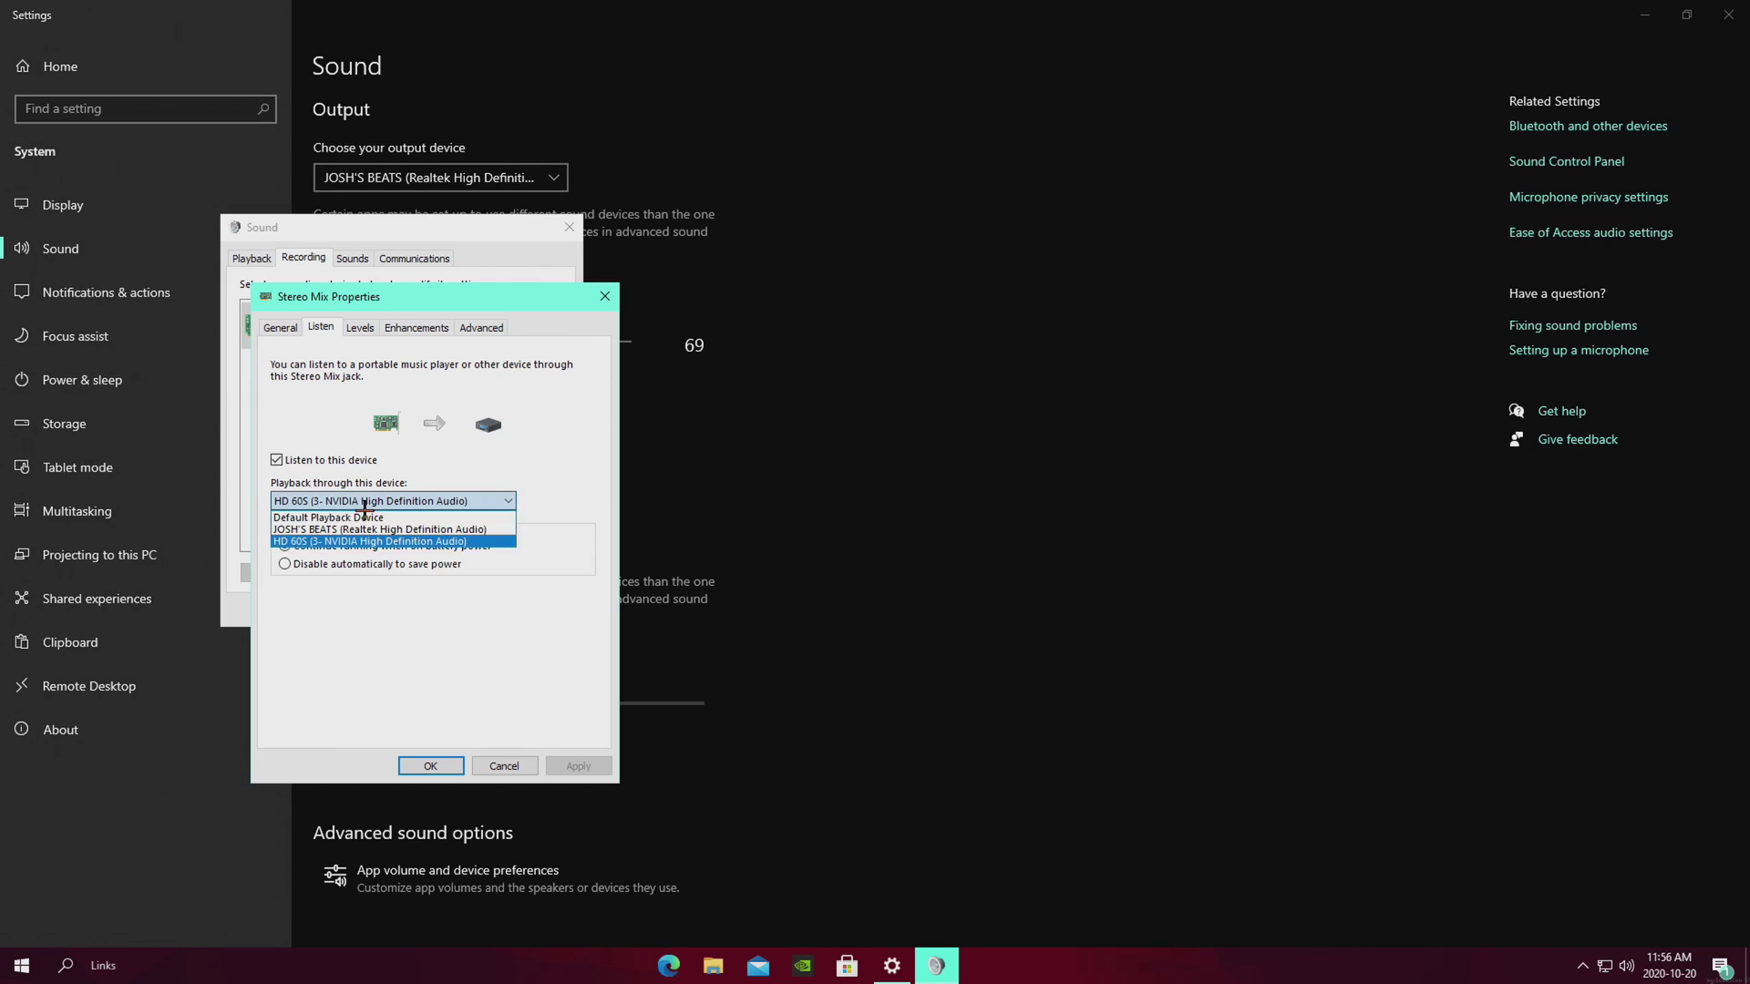
left_click(330, 540)
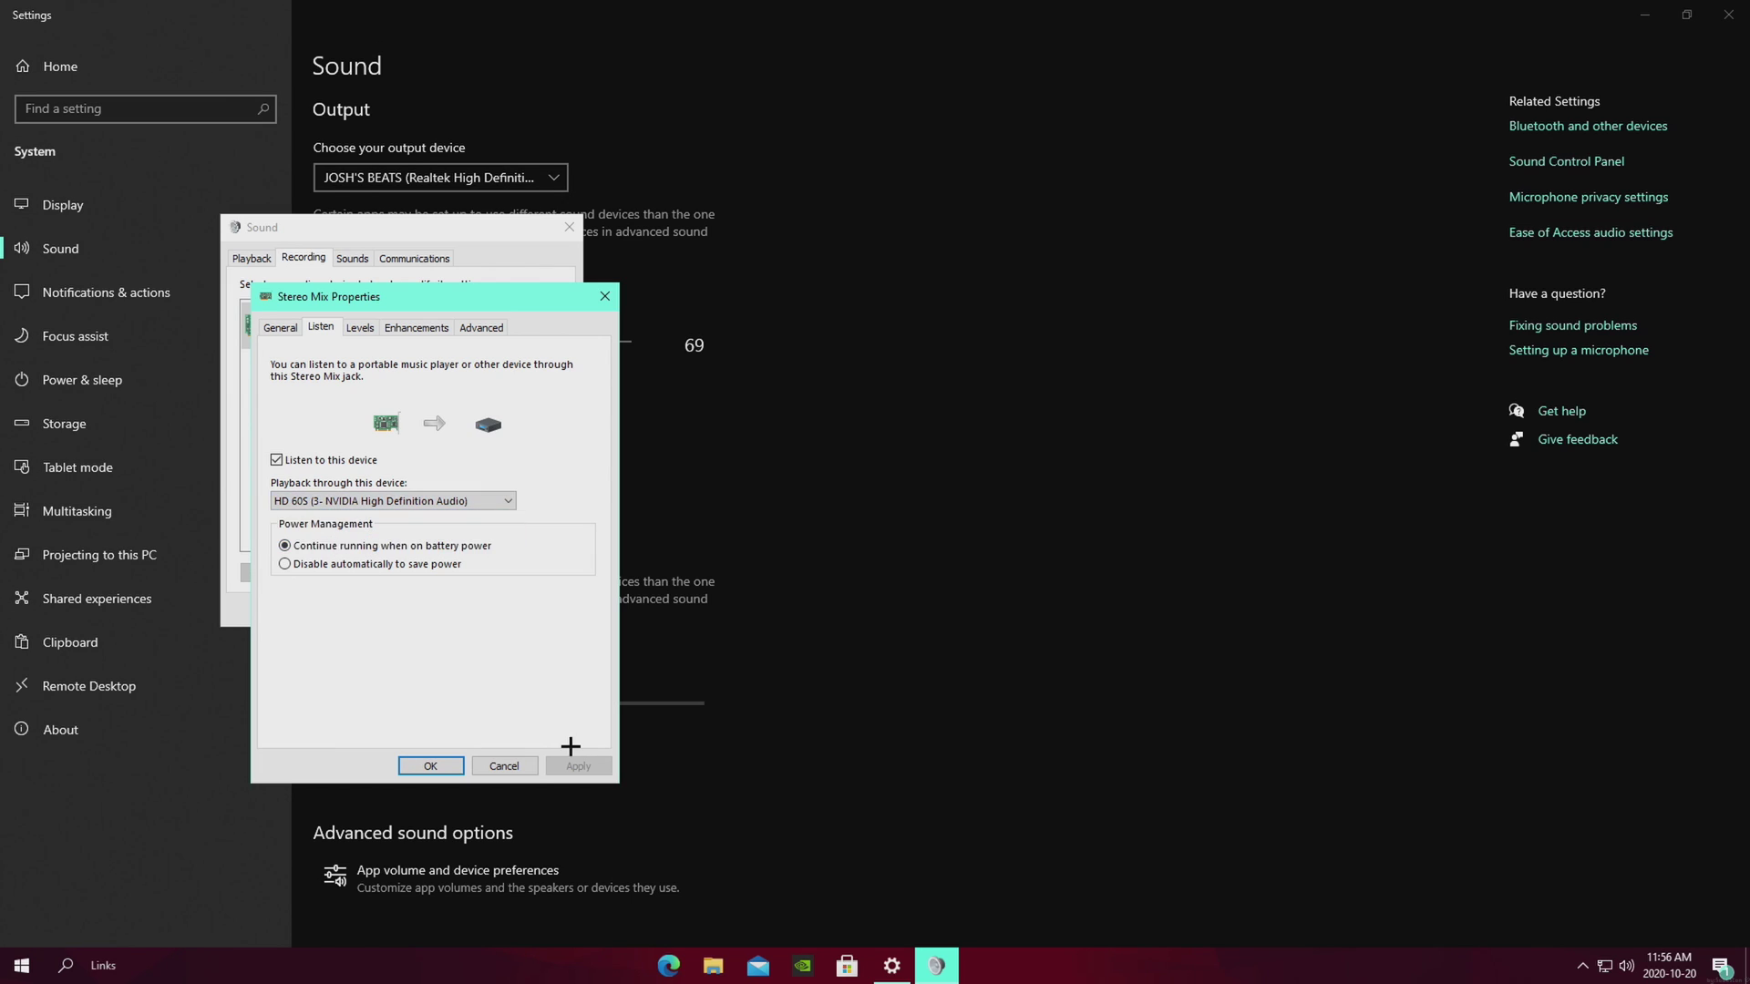
left_click(445, 763)
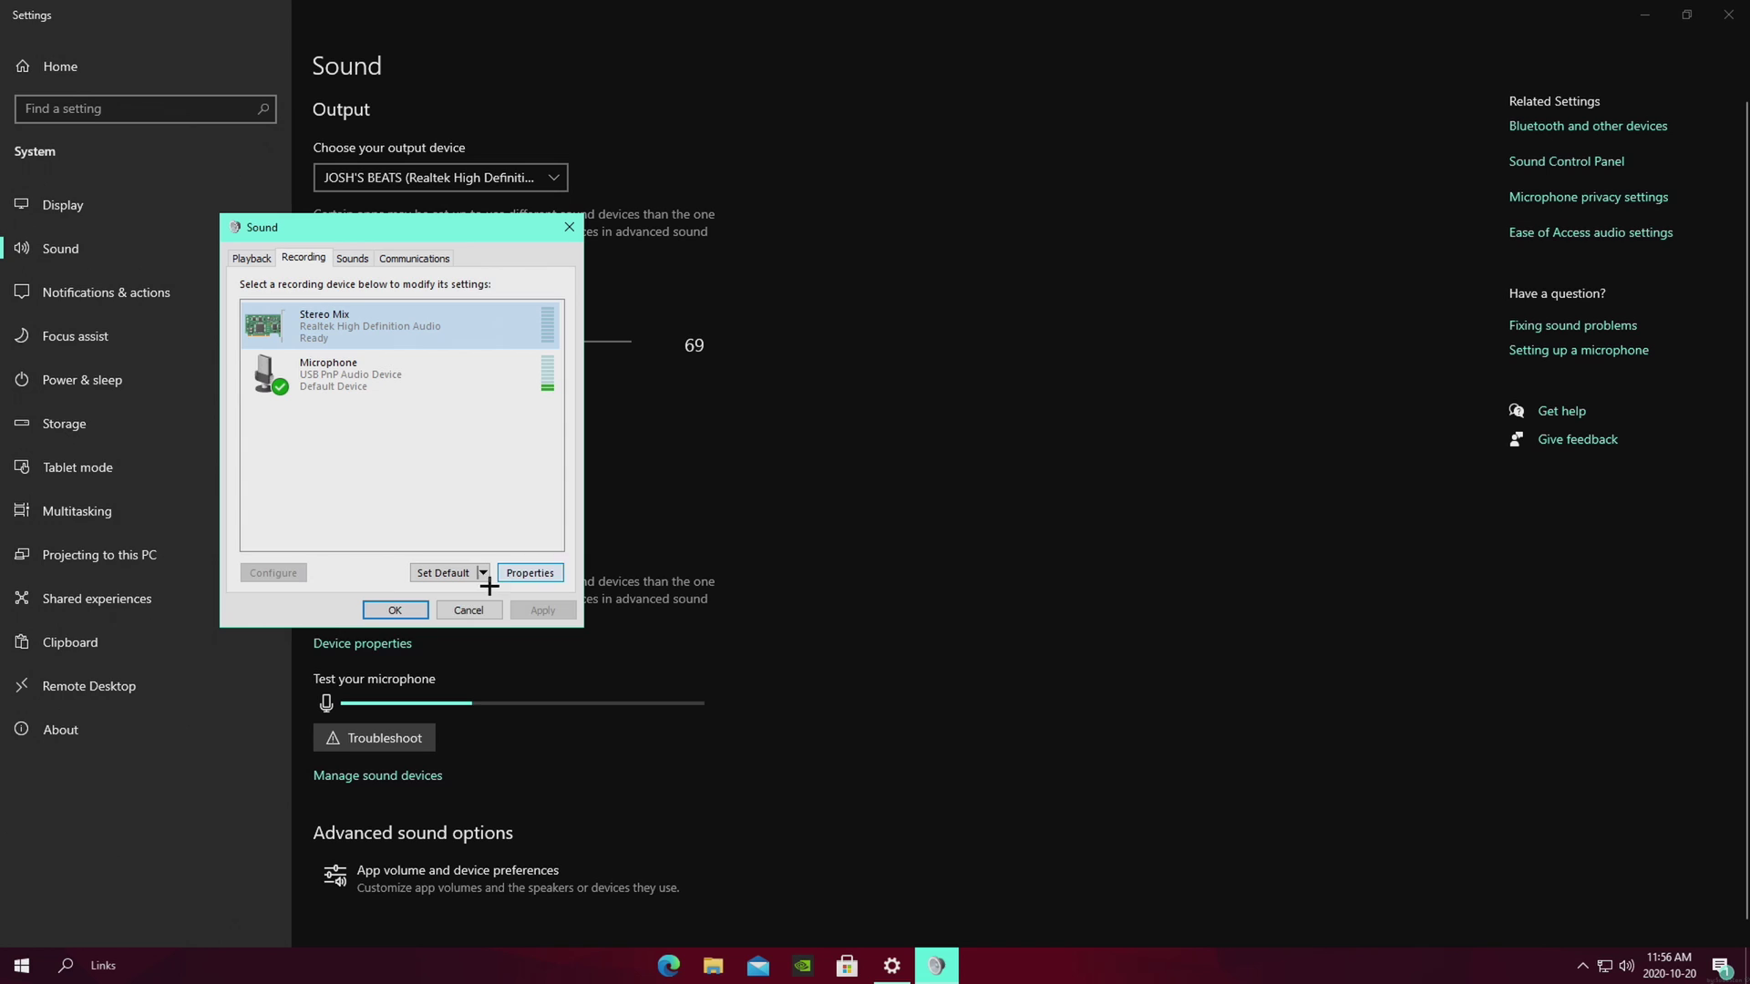
left_click(392, 608)
left_click(1729, 15)
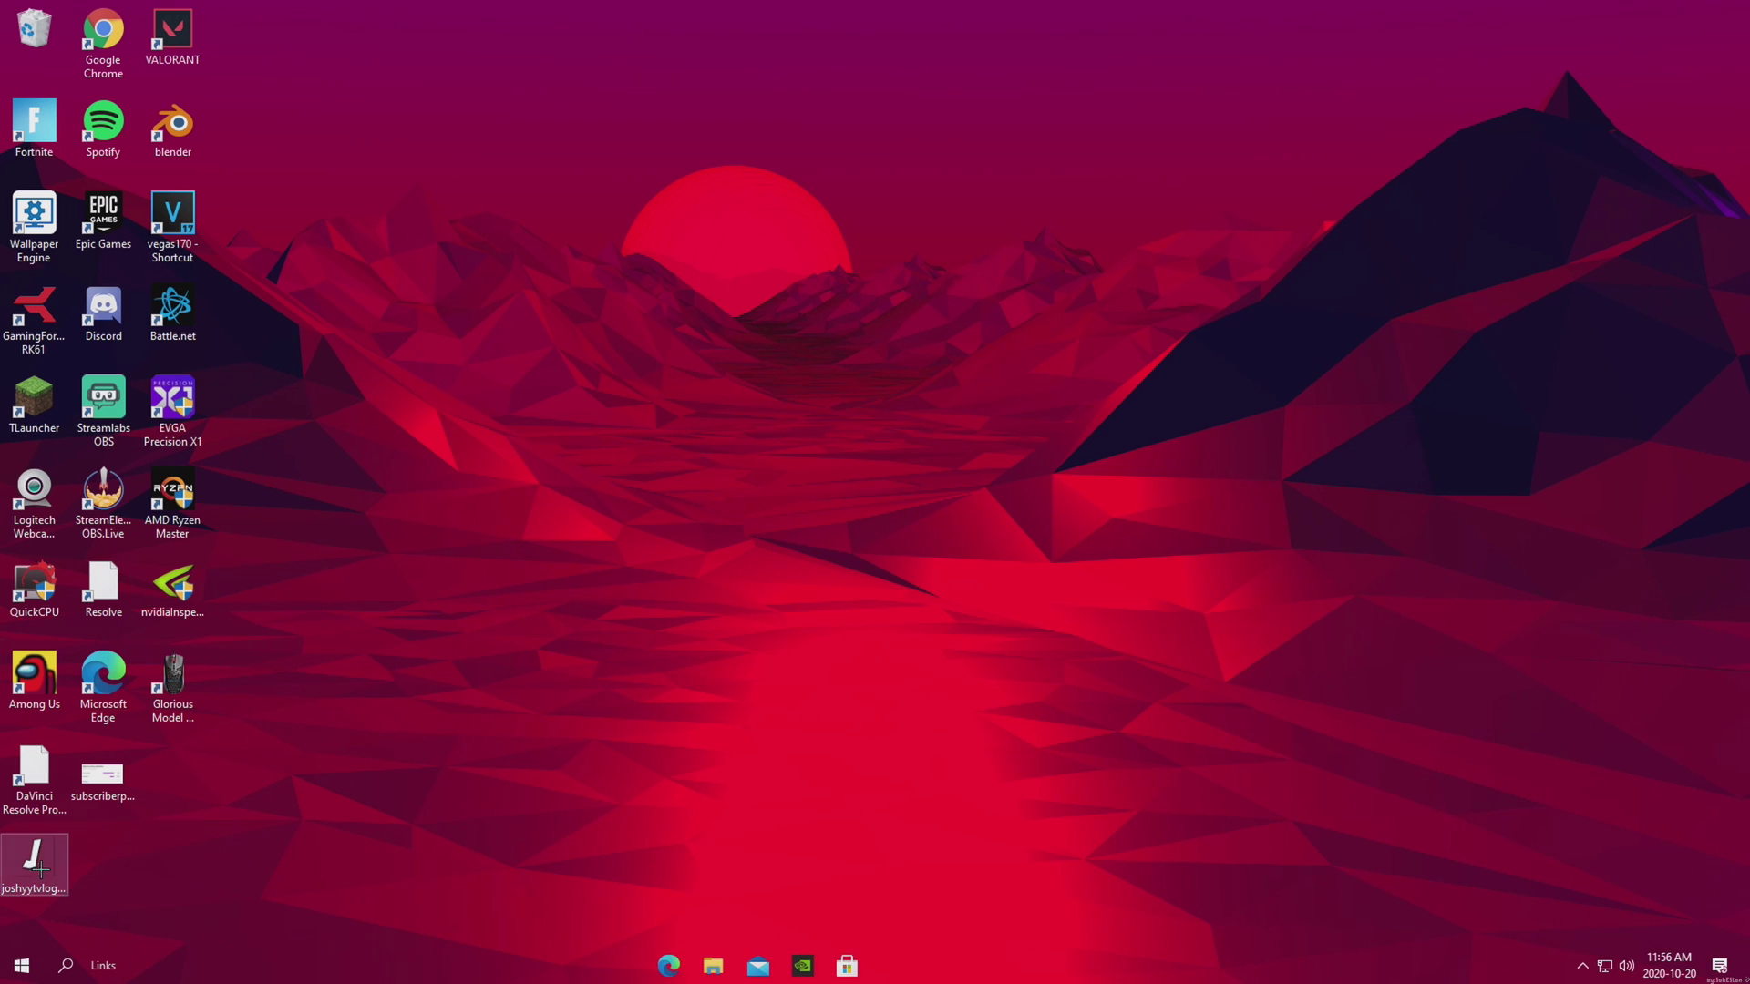
left_click_drag(33, 857, 183, 785)
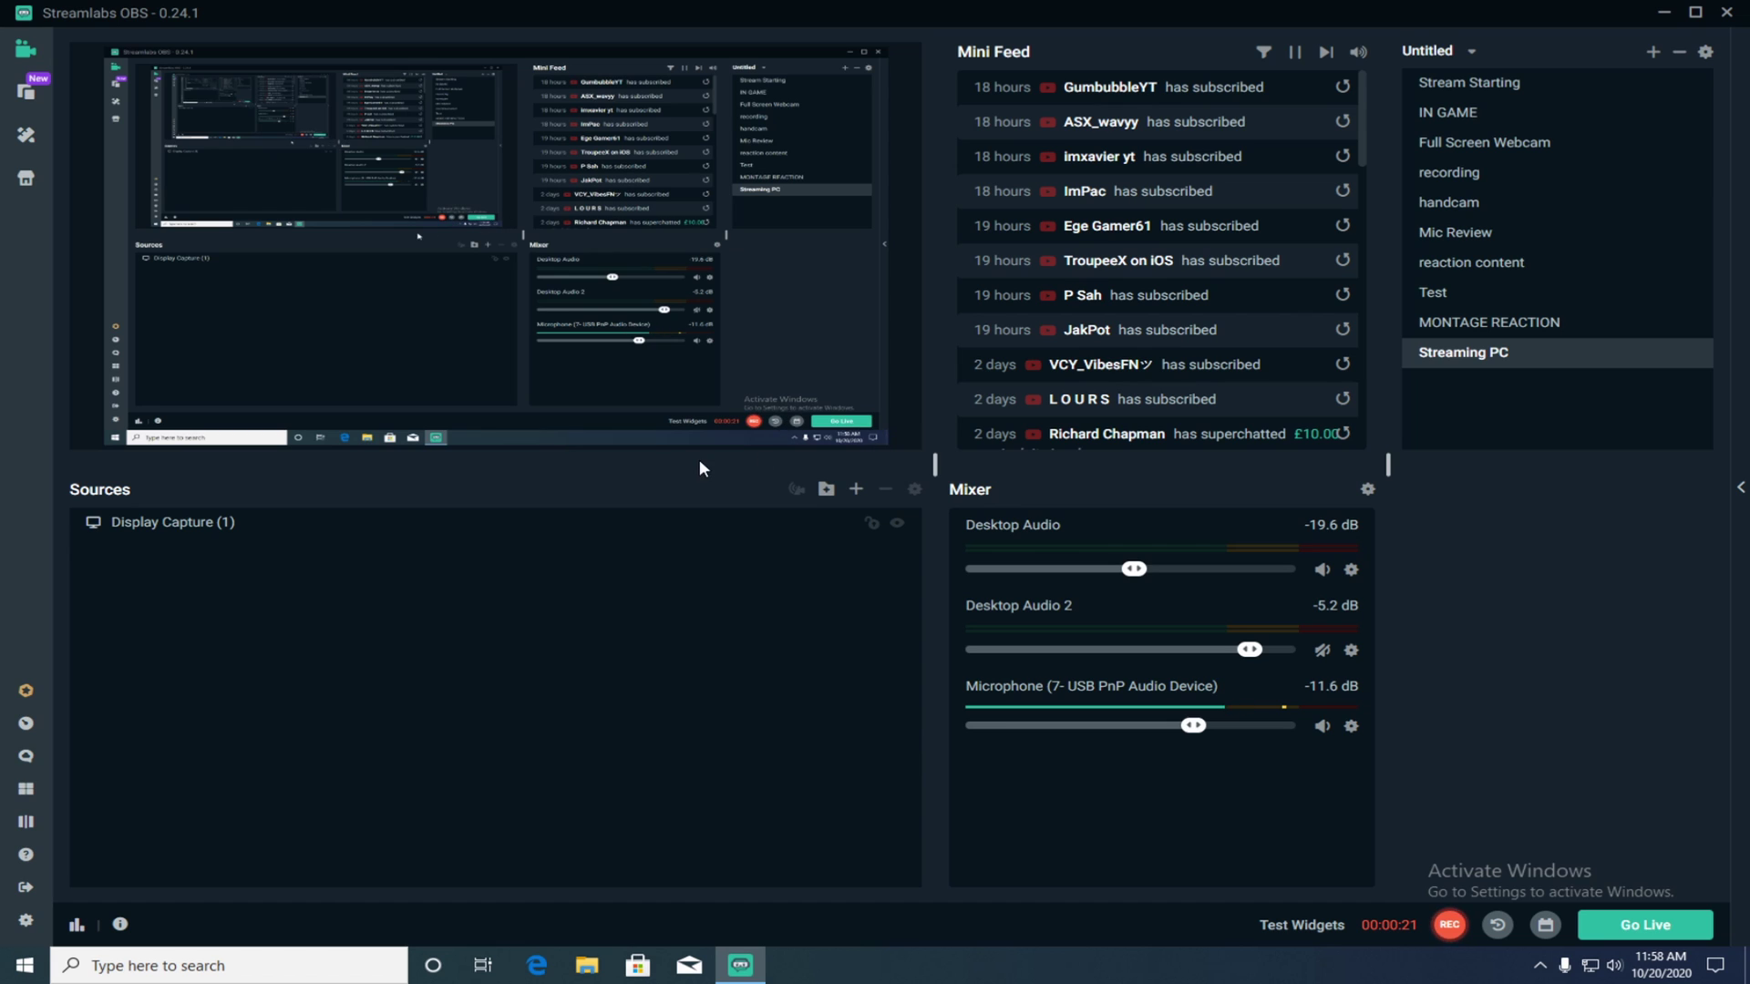
Add a Video Capture Device to the Streaming PC scene as a new source instead of reusing an existing one
left_click(1664, 12)
left_click(740, 965)
left_click(856, 490)
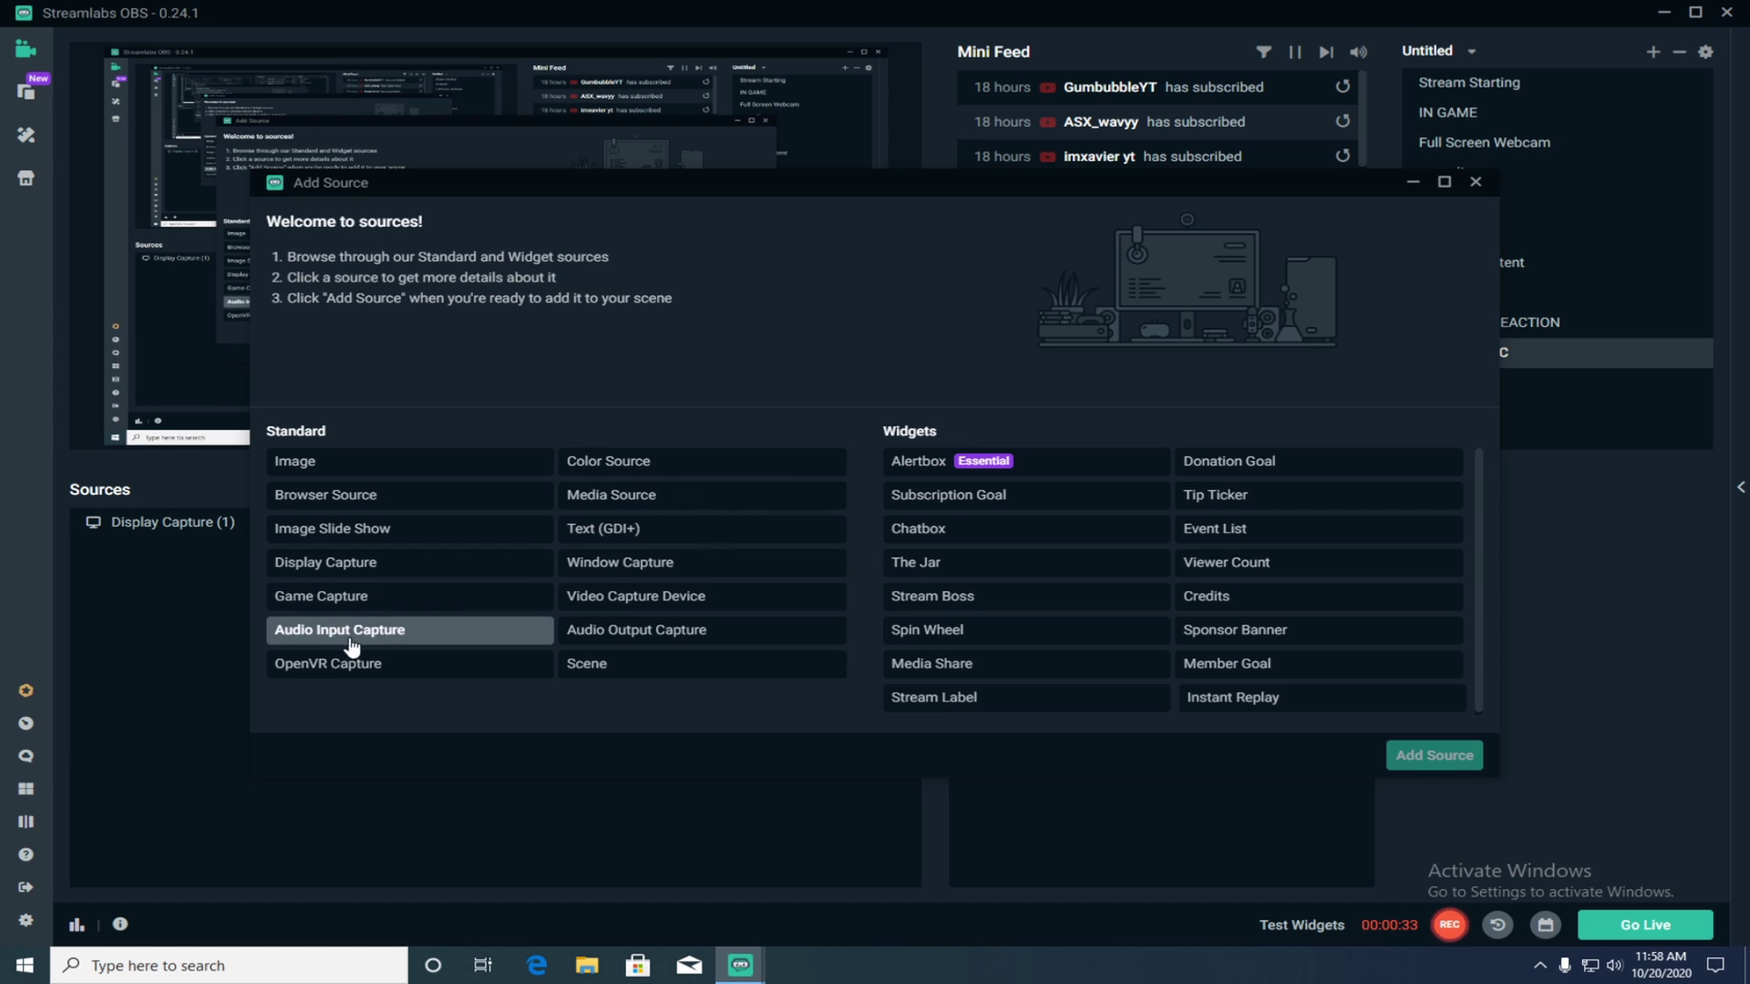
left_click(670, 606)
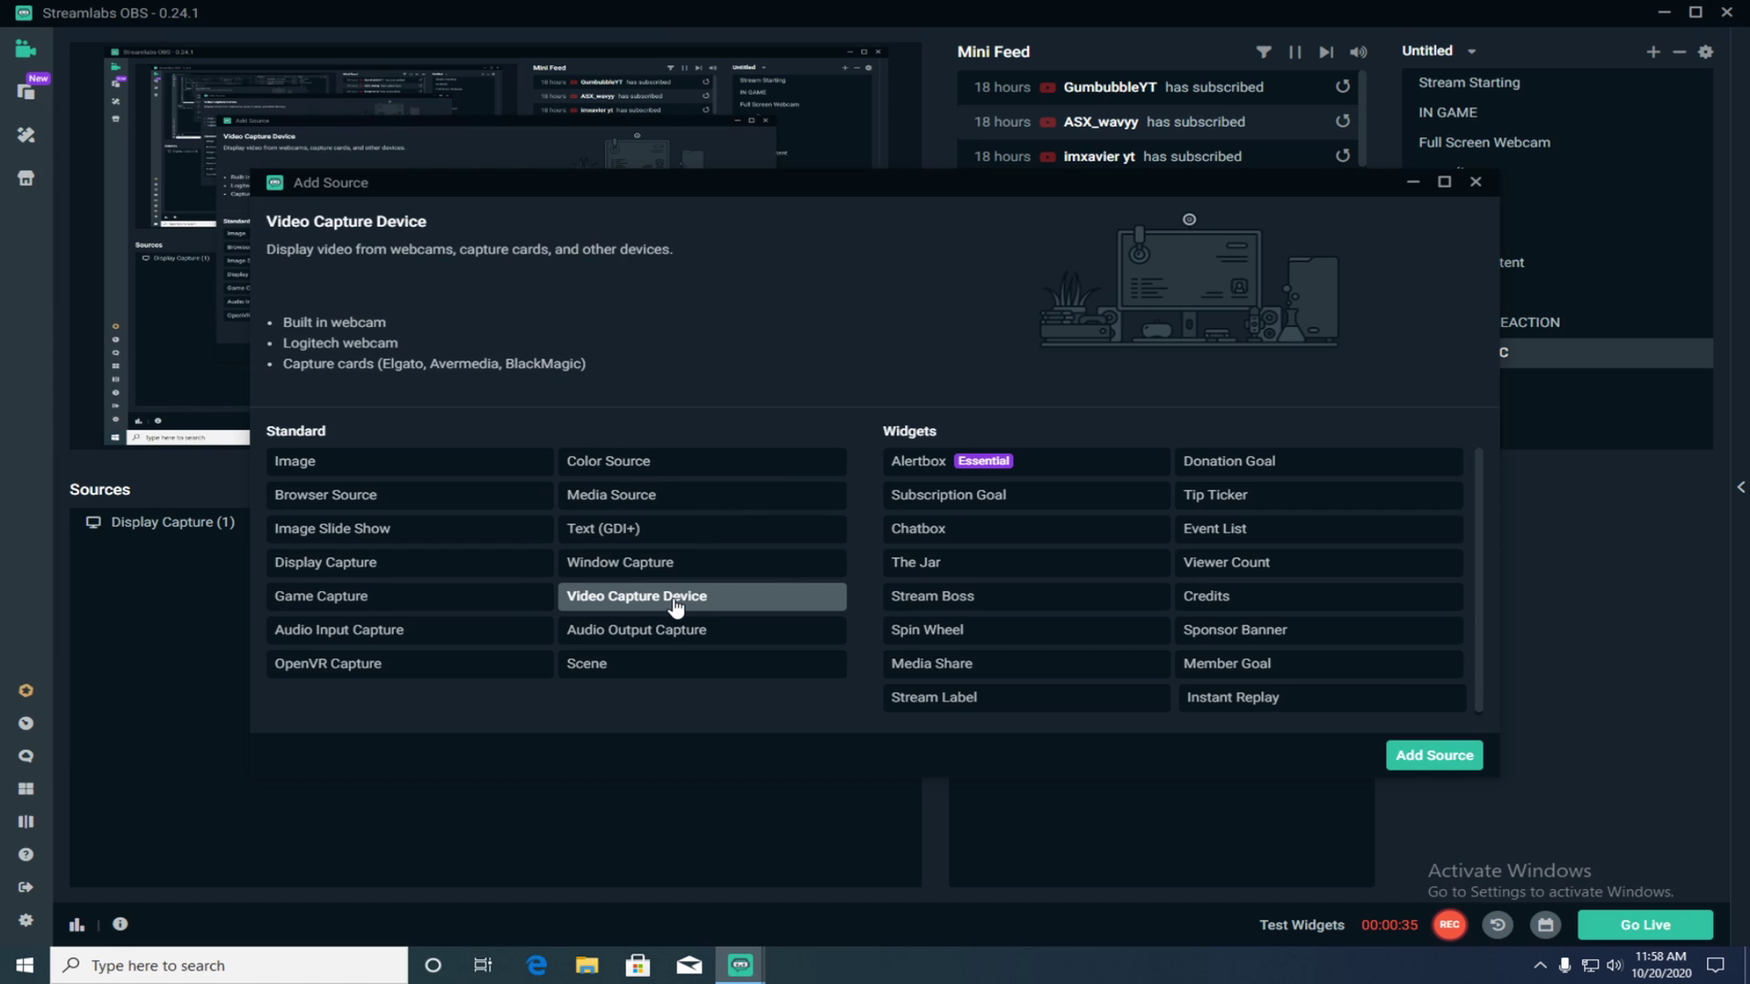
left_click(1424, 764)
left_click(677, 456)
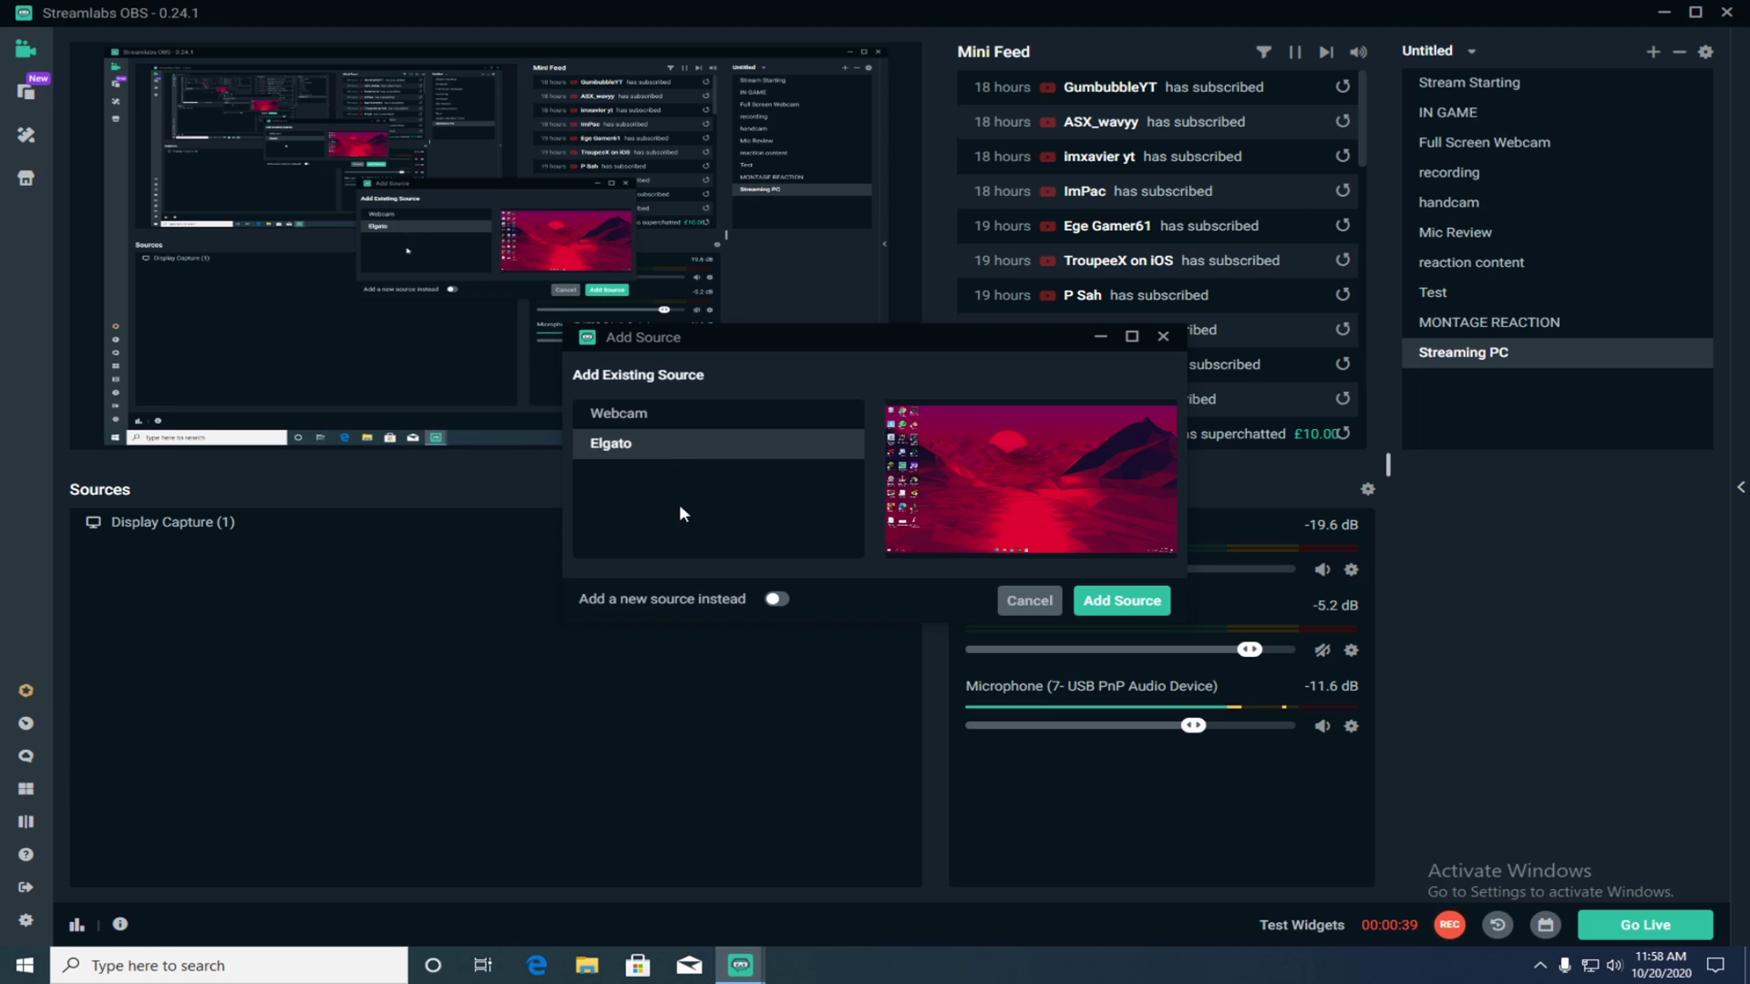
left_click(776, 600)
left_click(1123, 602)
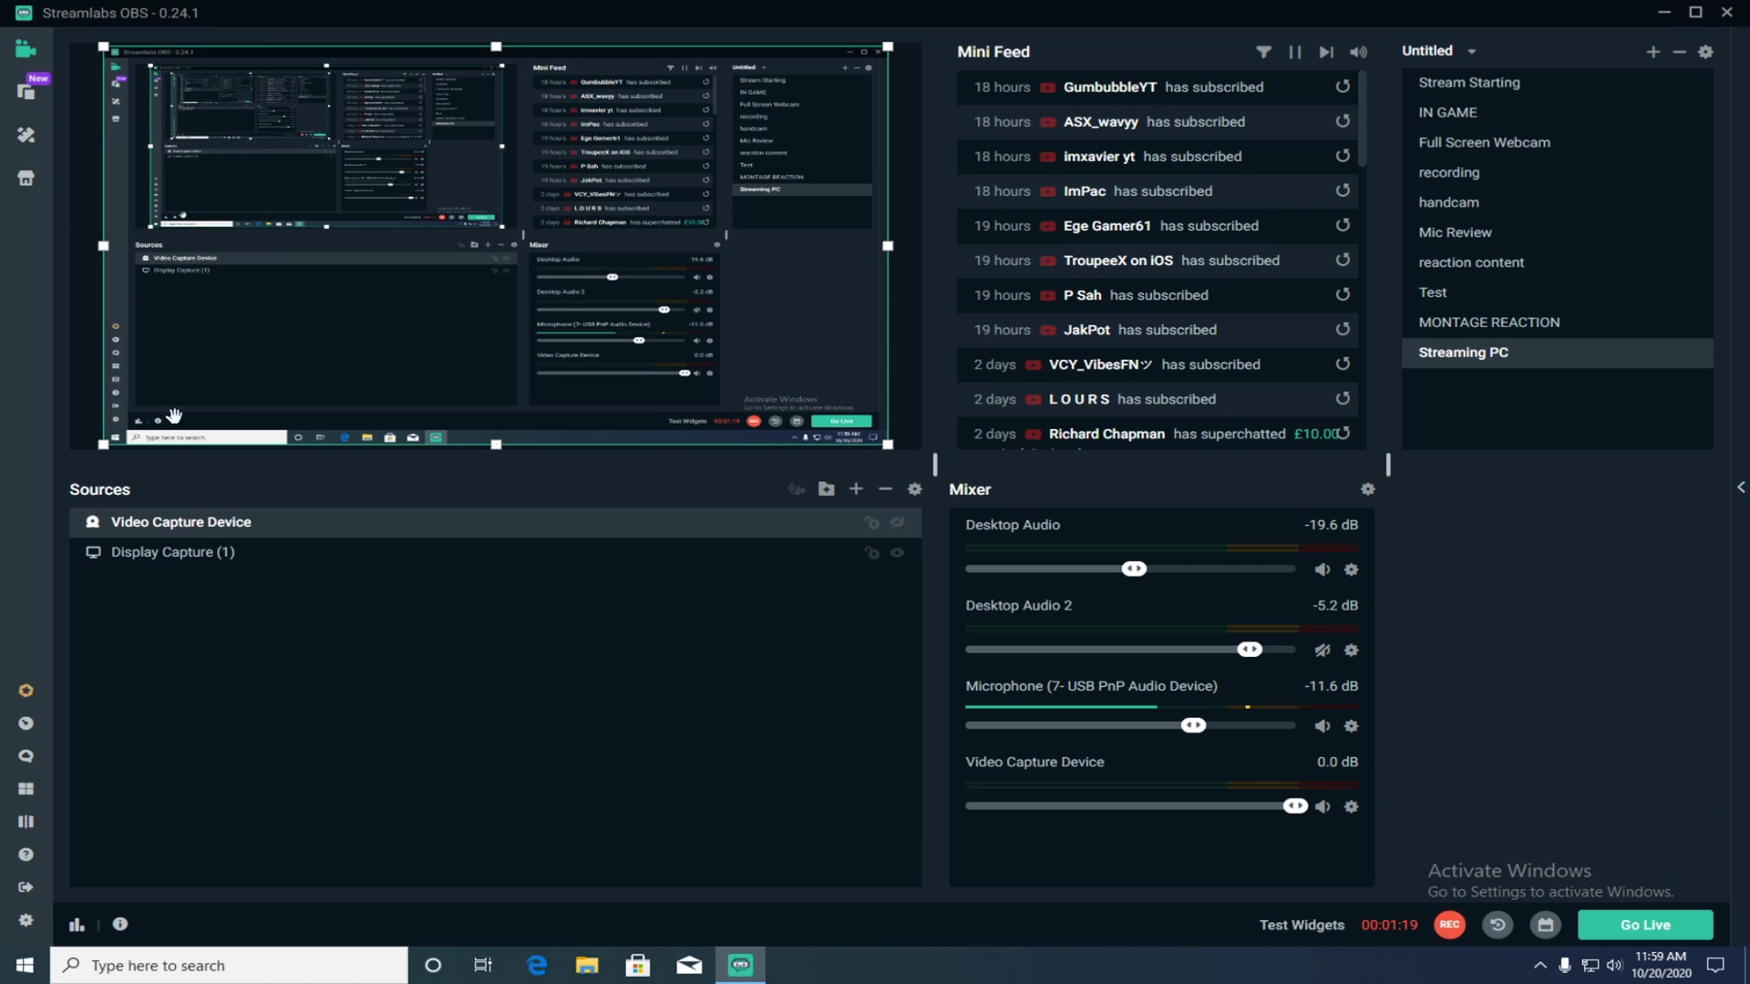
Review the Video Capture Device source's properties, including the capture device and Audio Output Mode, and confirm them
right_click(195, 526)
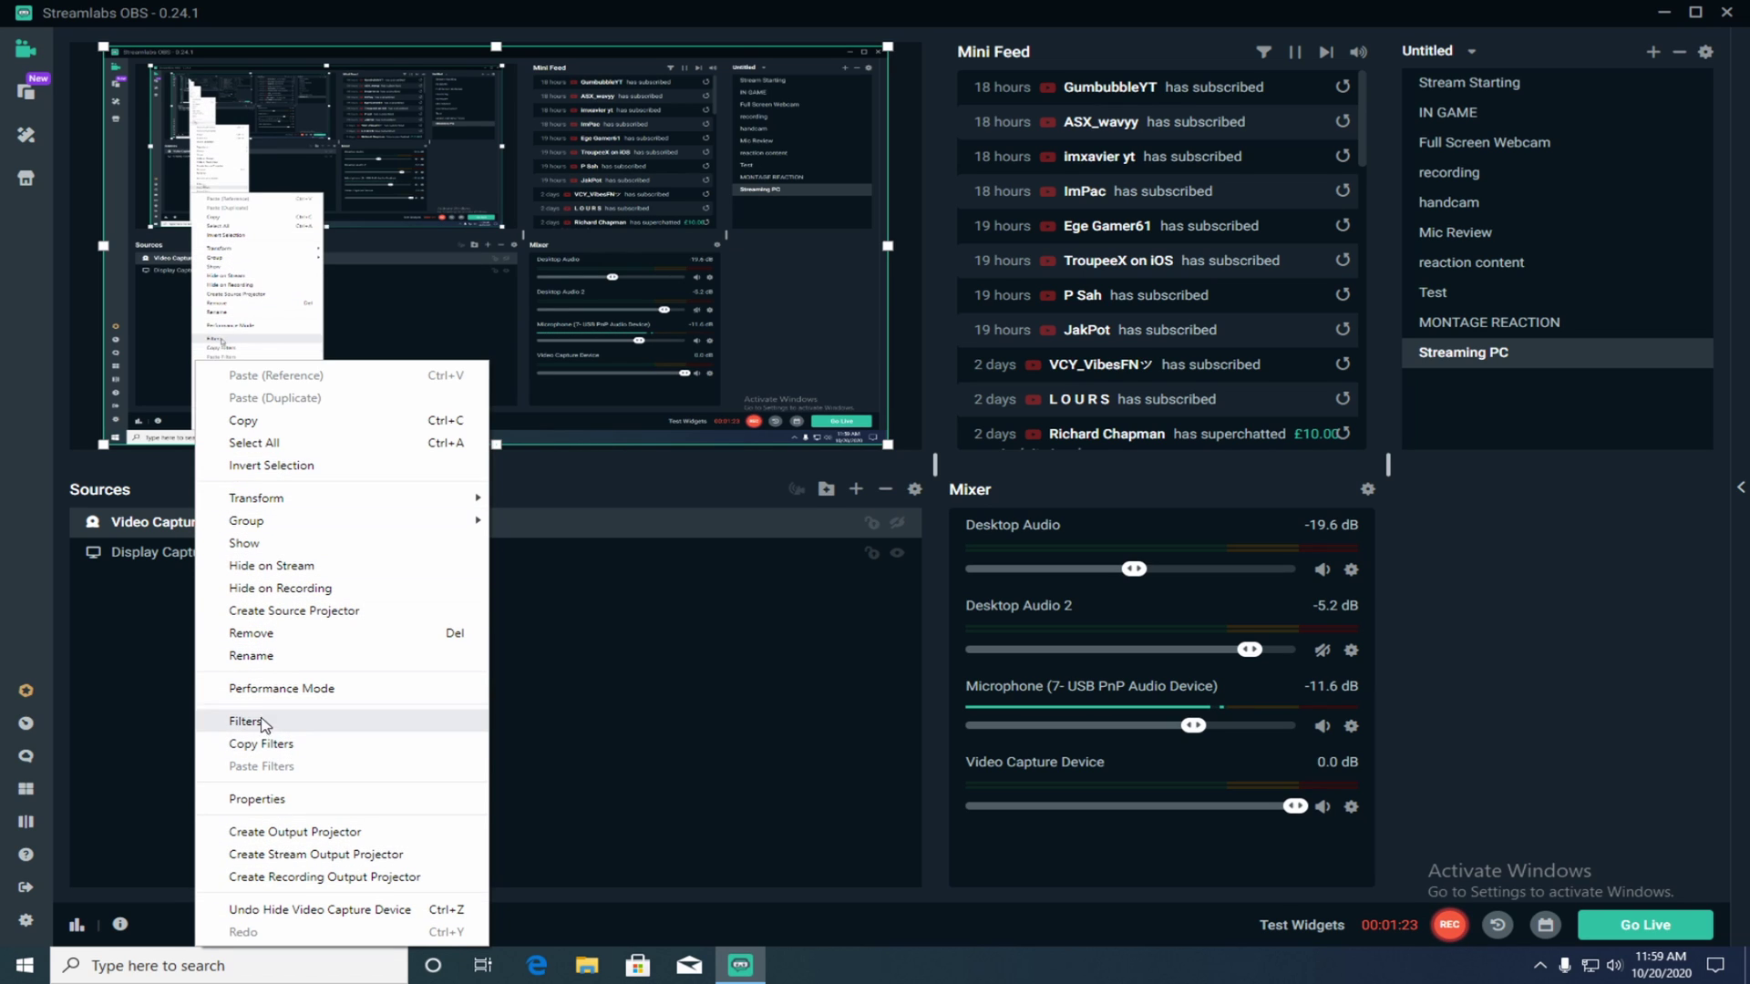
left_click(266, 799)
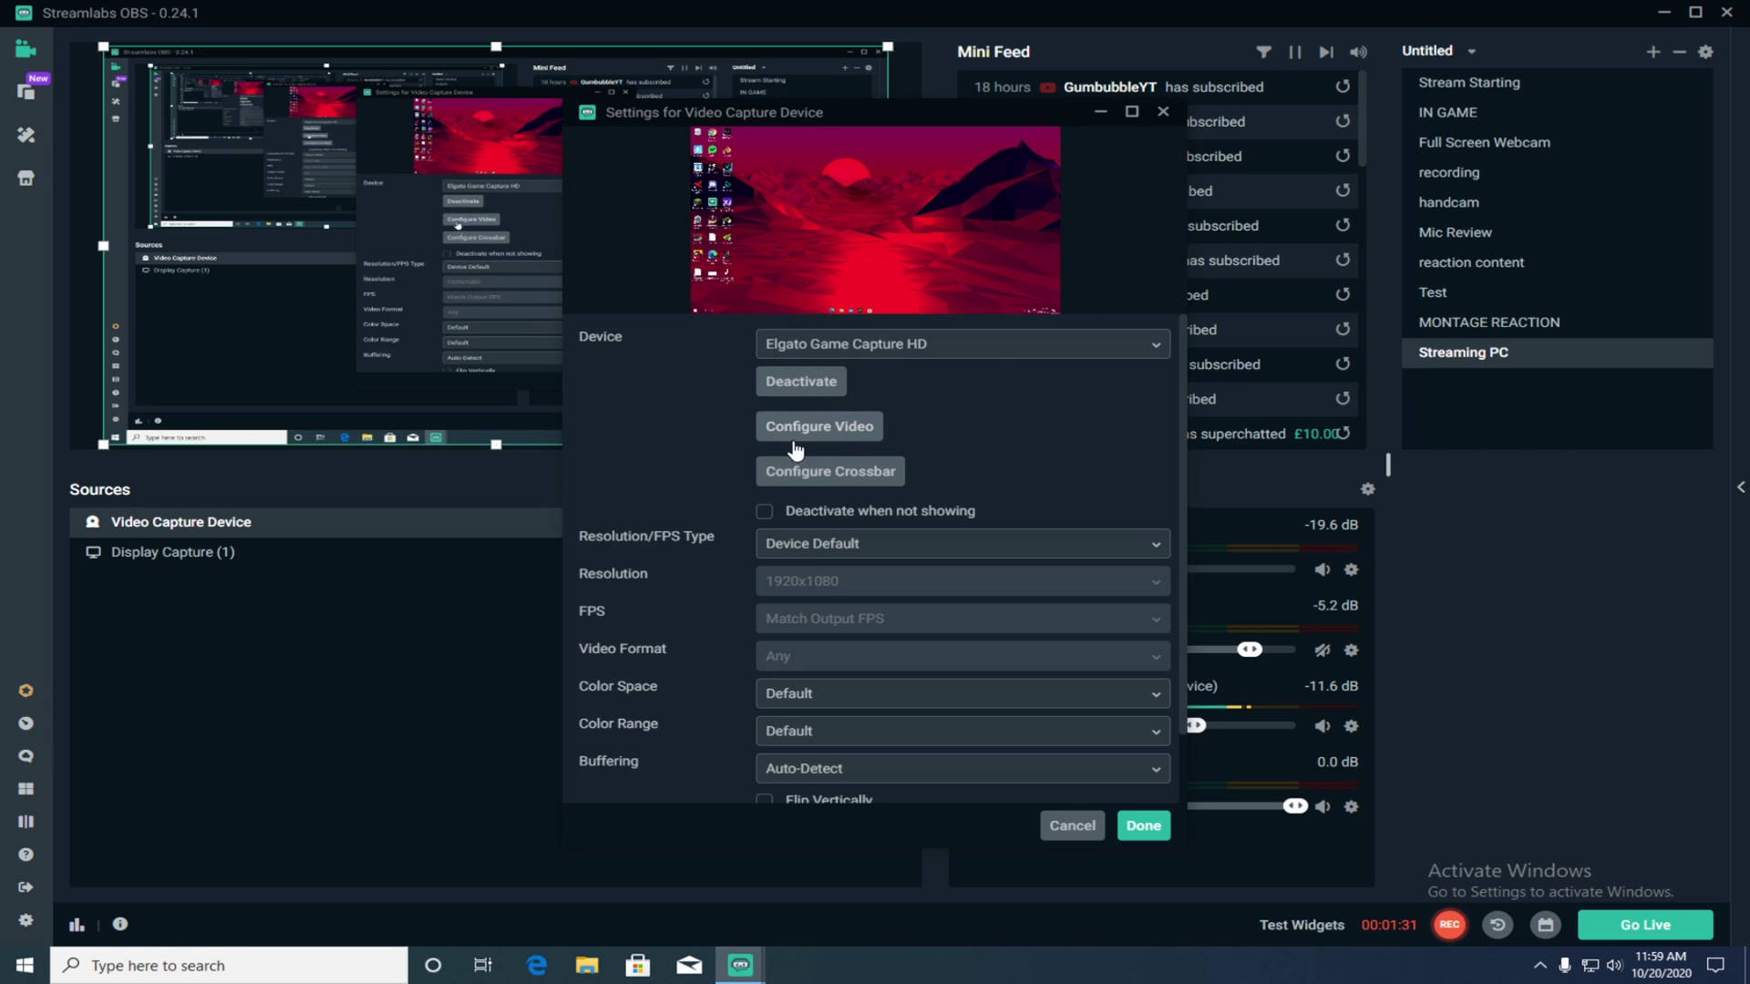
scroll(811, 537, "down", 2)
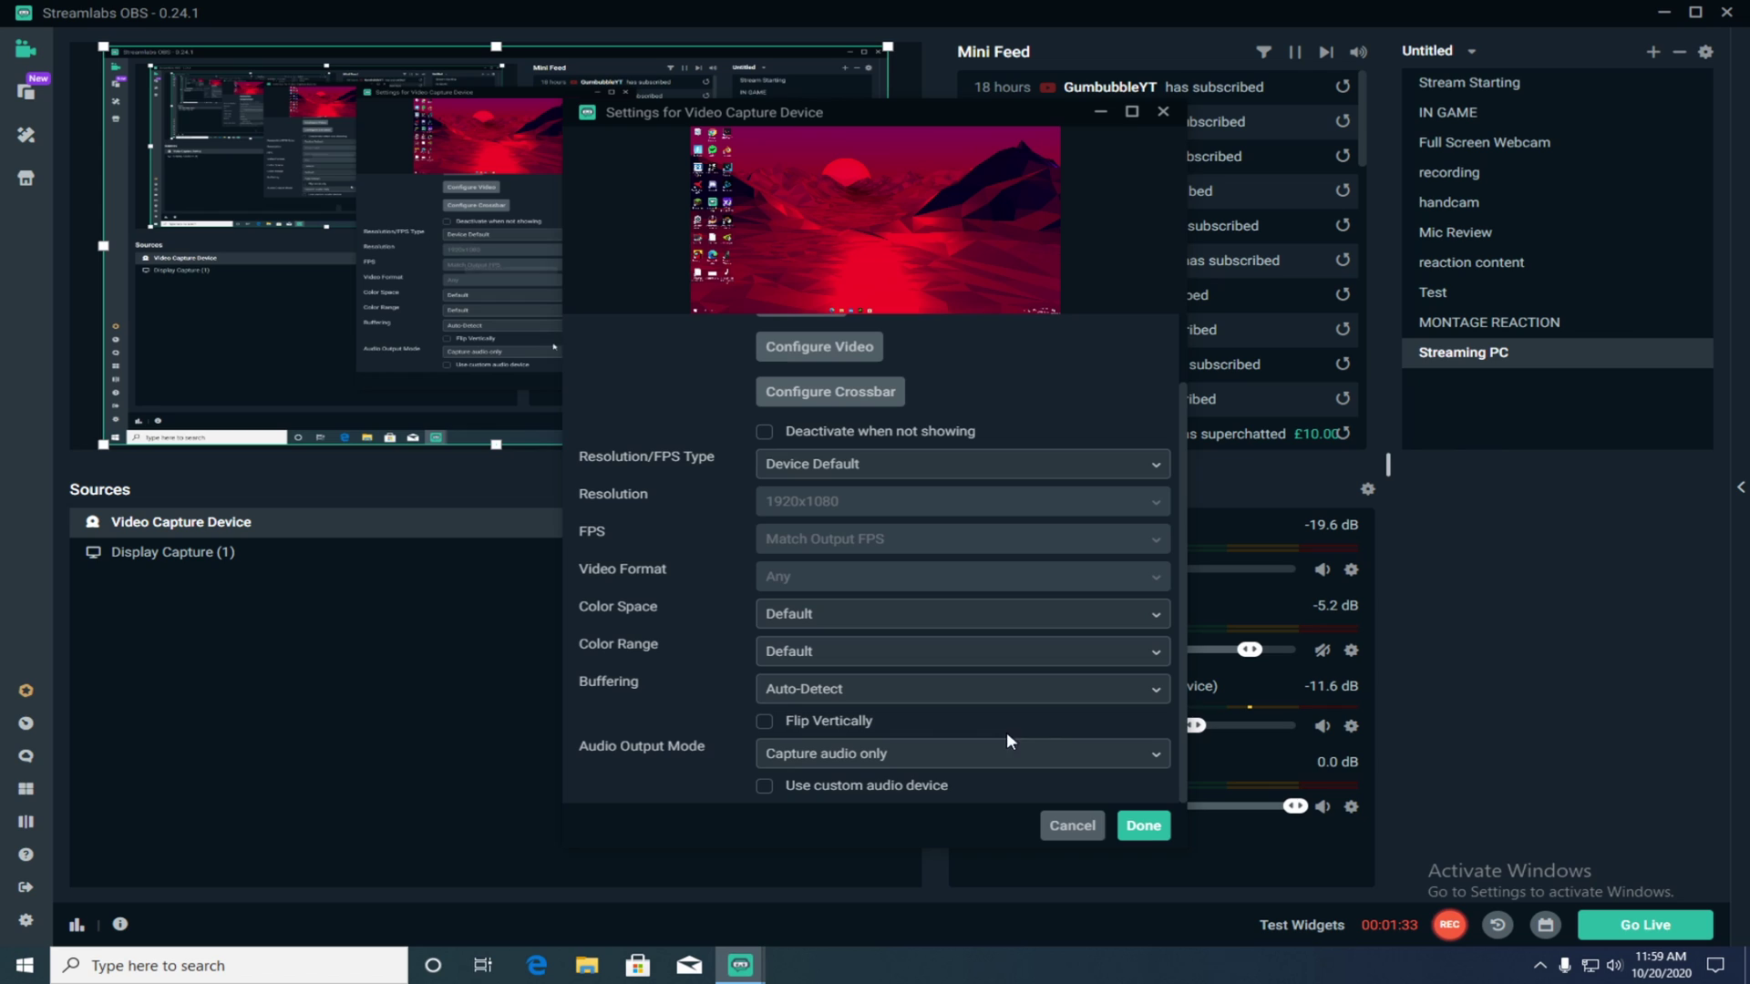
left_click(1146, 826)
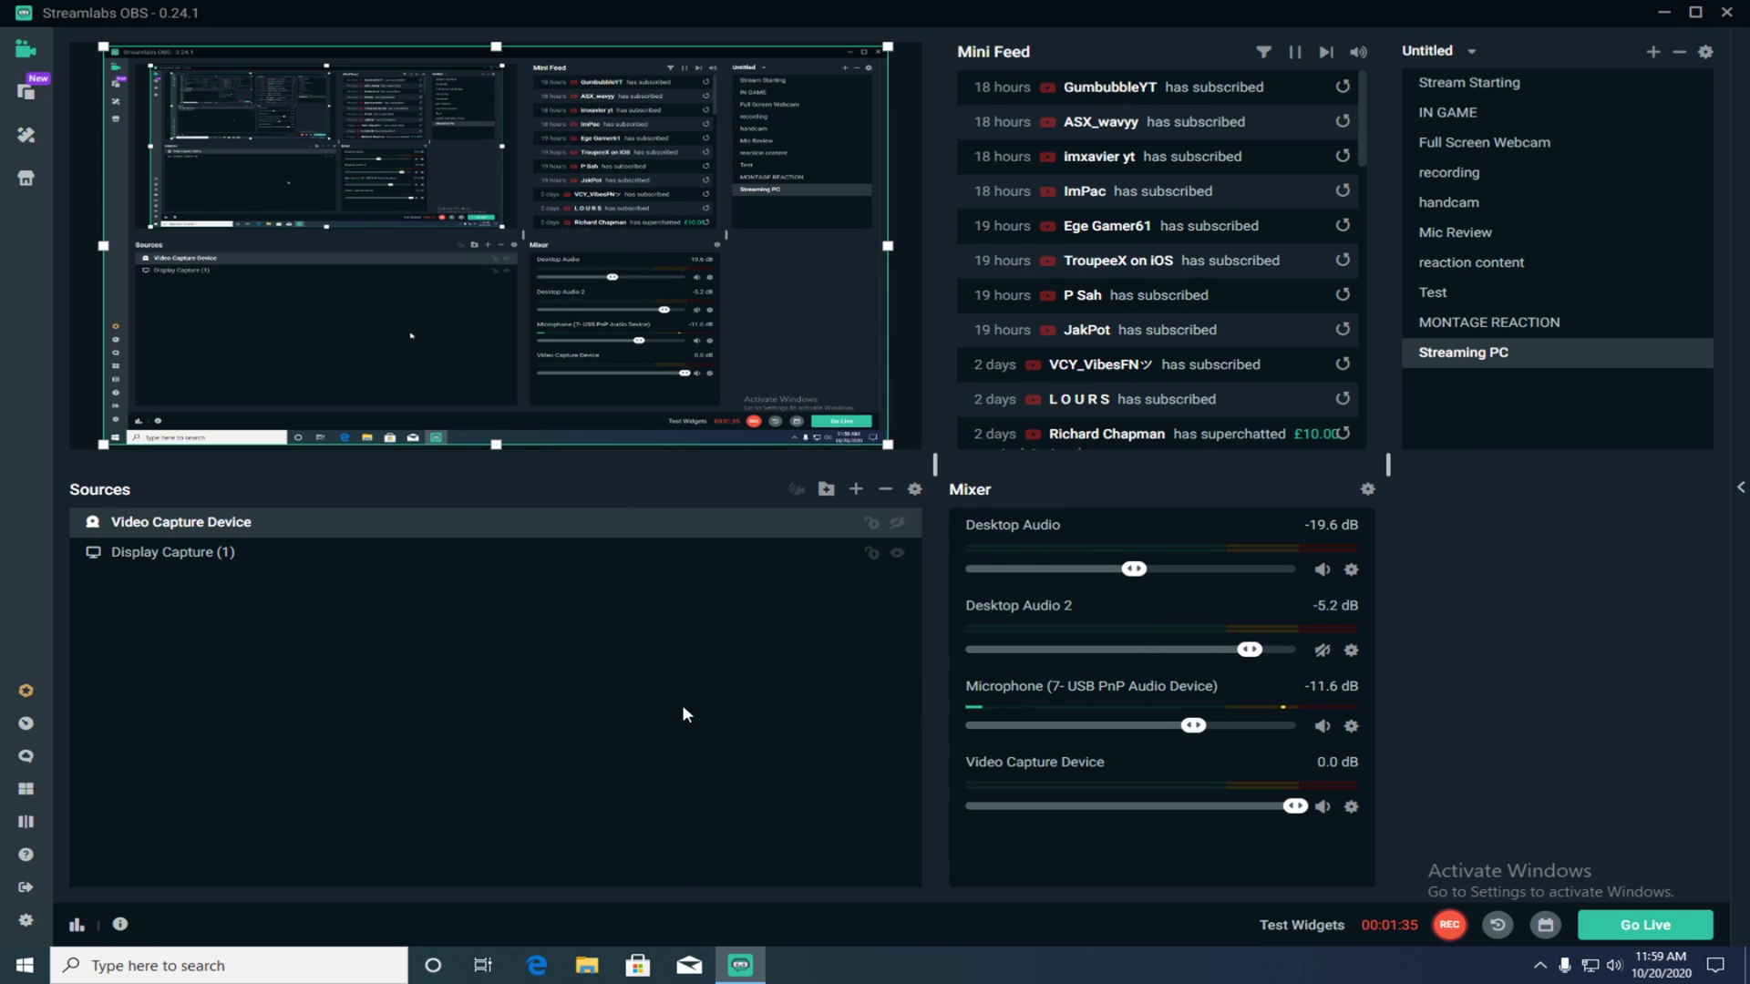